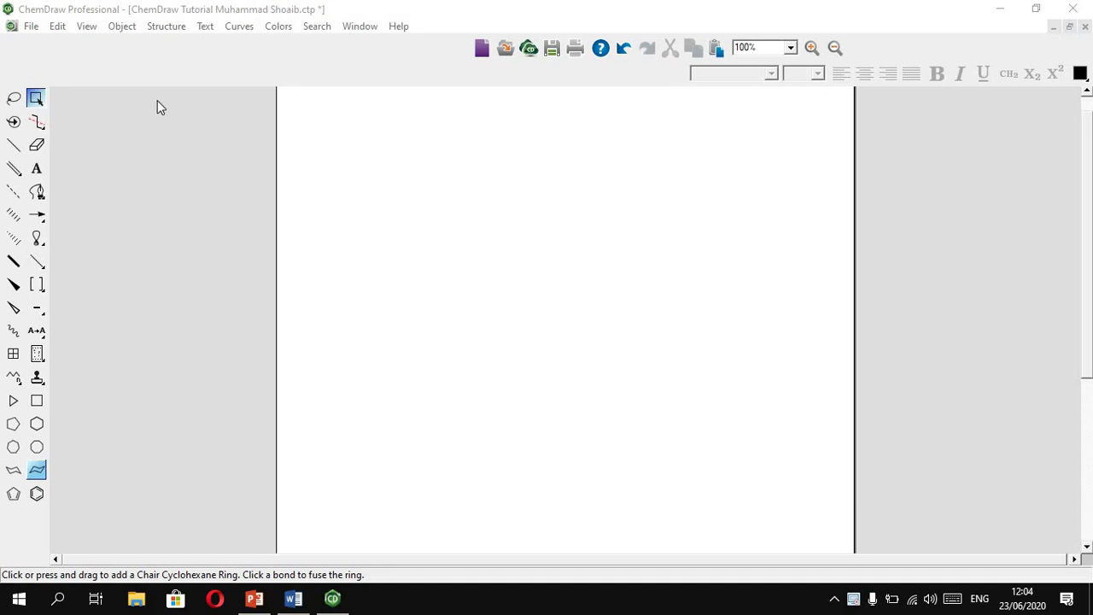
Step: Look over the File menu's Open Style Sheets list, then bring up the Edit menu
click(31, 28)
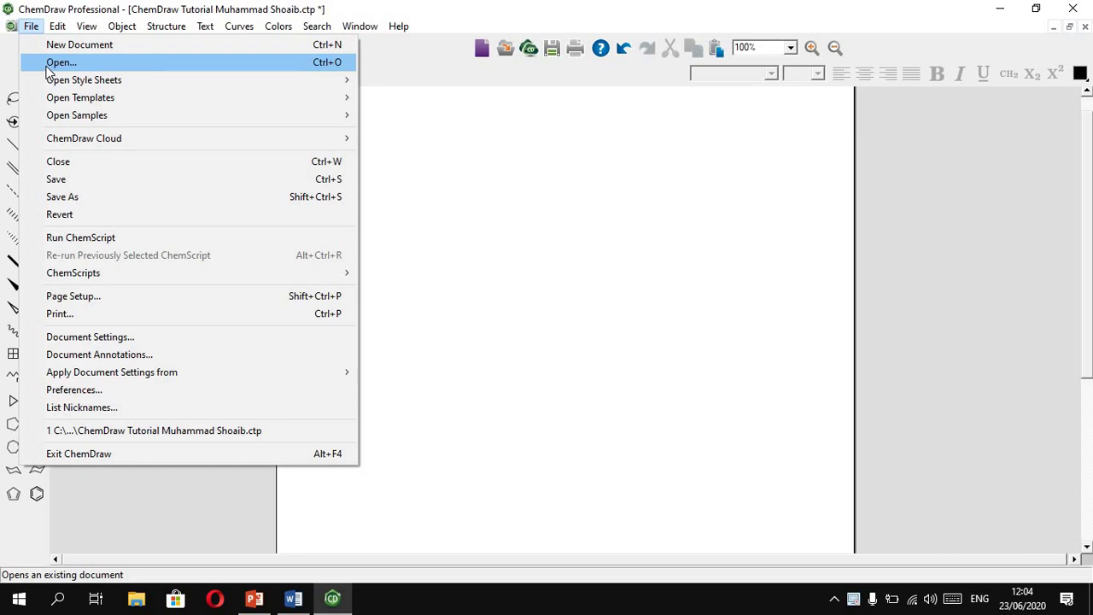
mouse_move(54, 79)
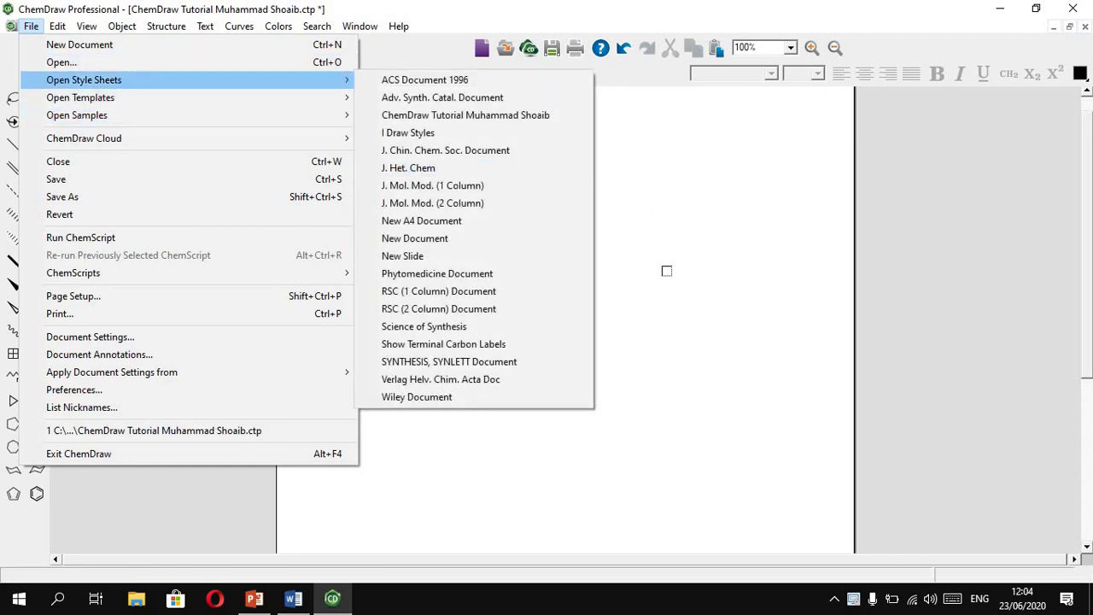
click(667, 271)
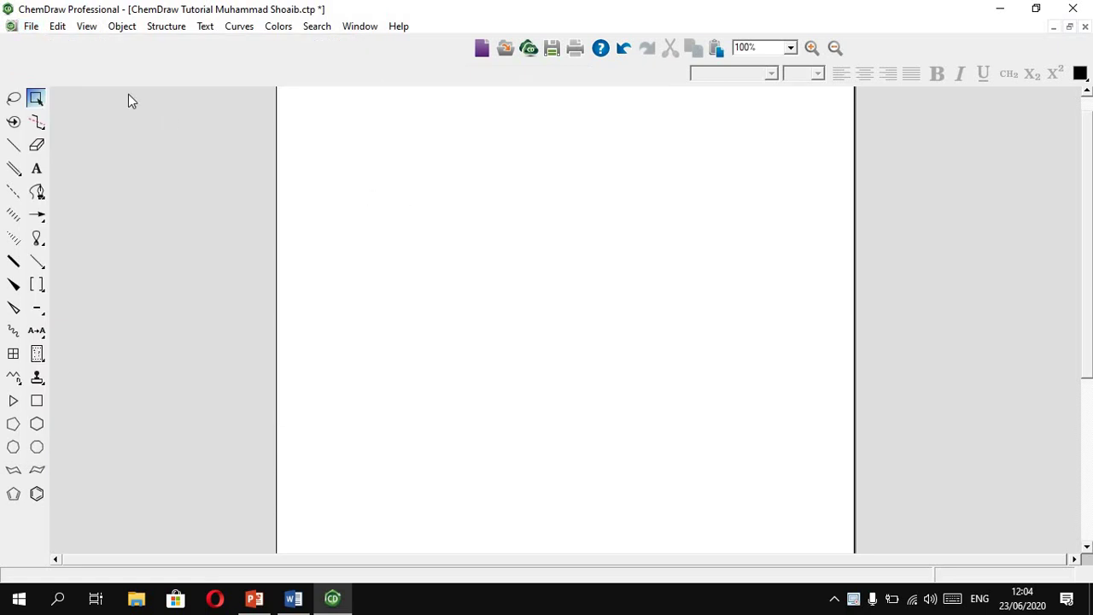
click(58, 26)
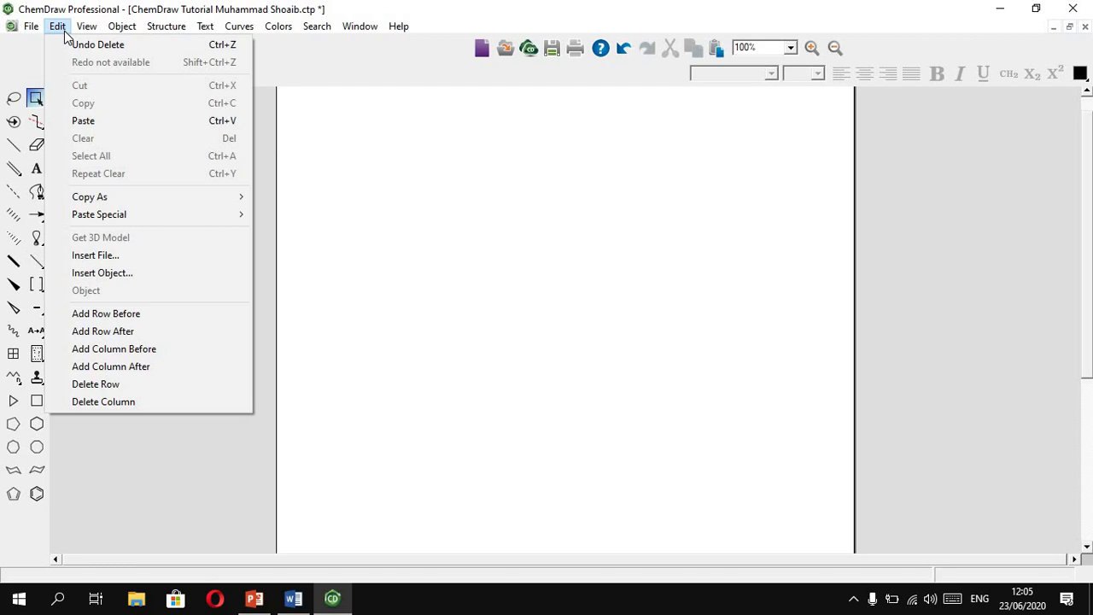
Step: Move from the Edit menu over to the View menu
mouse_move(89, 34)
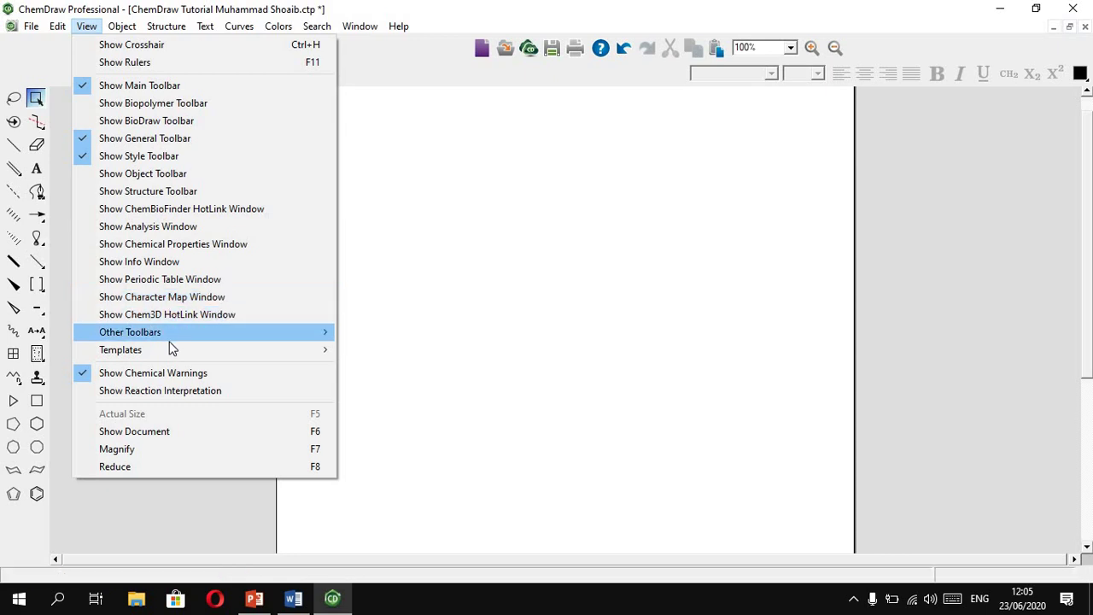
Step: Show the View > Templates submenu, listing sets from Advanced BioDraw to Supramolecules
mouse_move(170, 349)
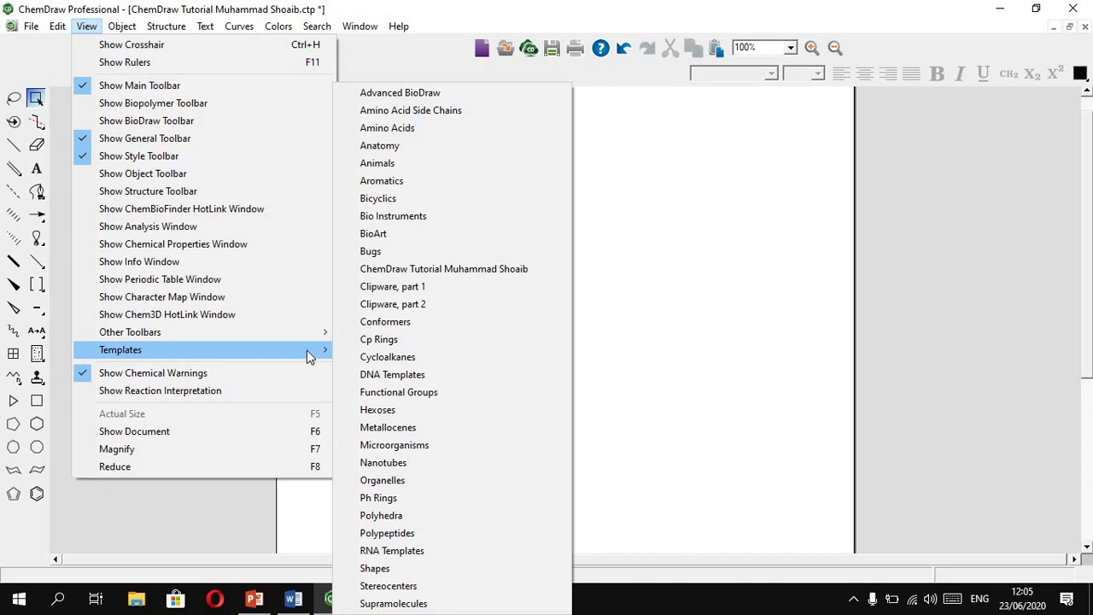
Step: Place a (5,5) Armchair nanotube from the Nanotubes template palette on the page
click(383, 463)
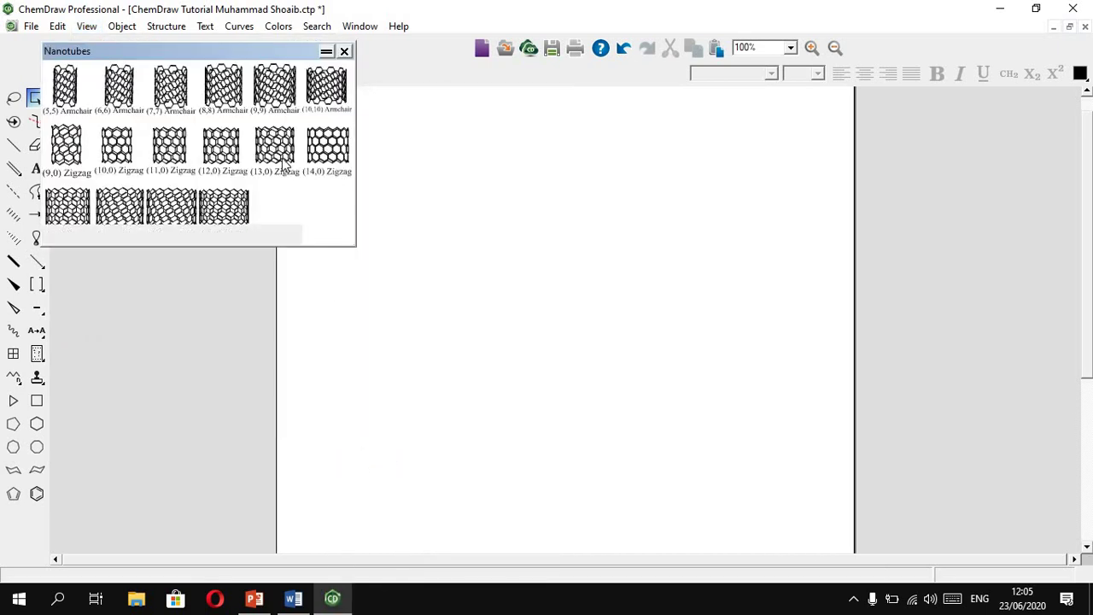
click(70, 96)
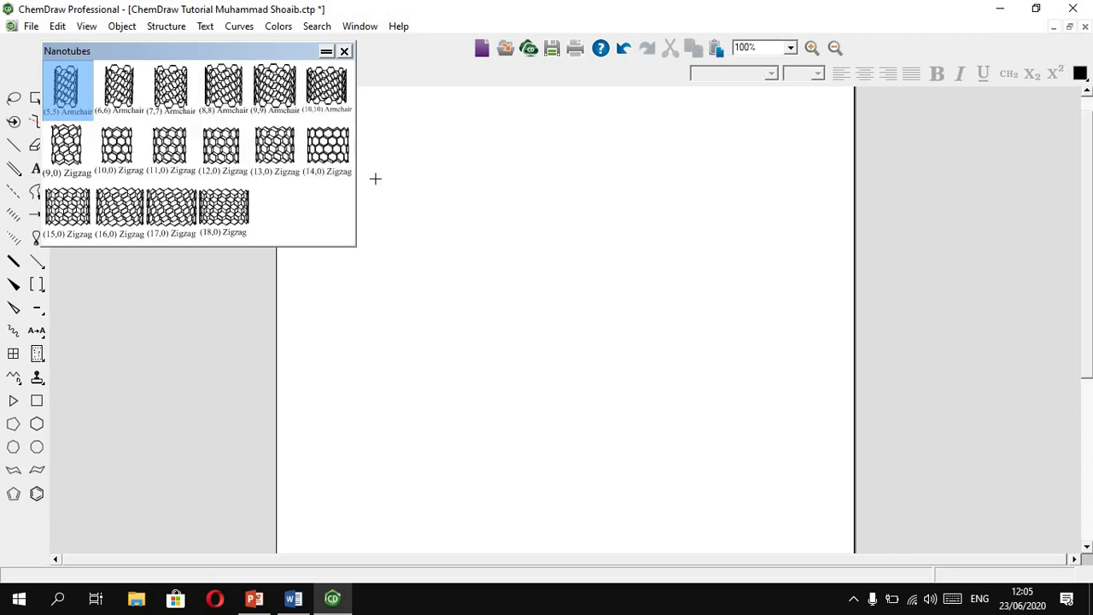
click(465, 275)
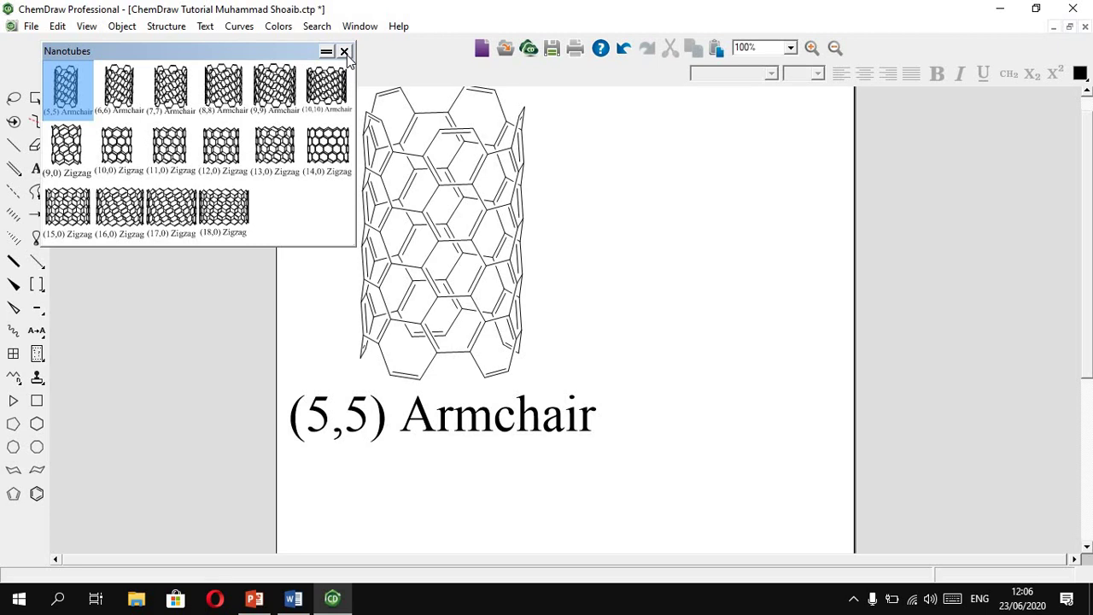
click(345, 52)
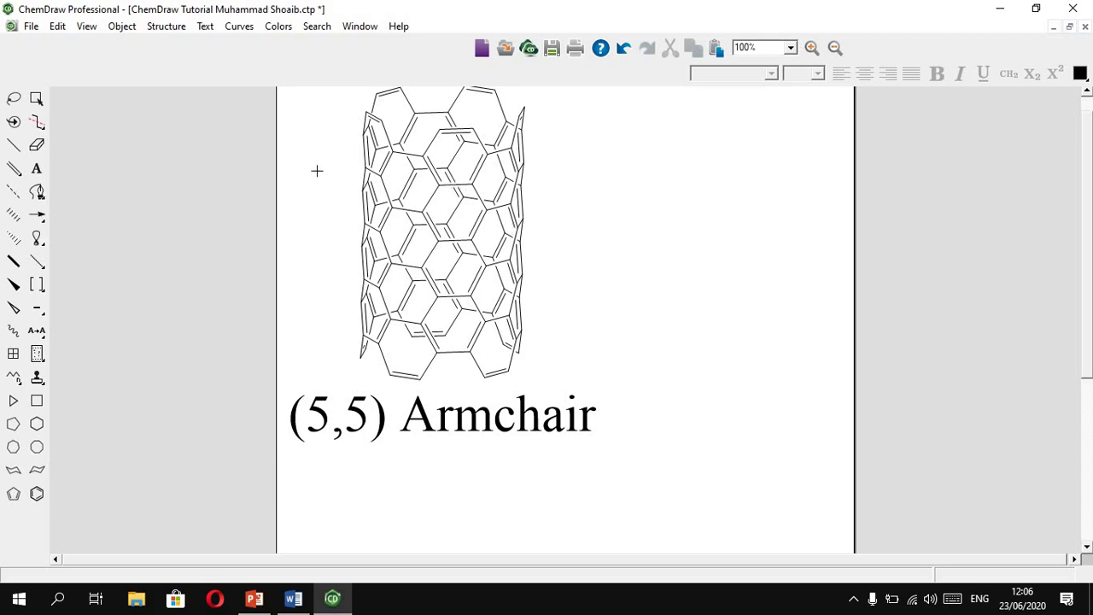
Step: Select everything on the page and delete the nanotube and its caption
click(37, 102)
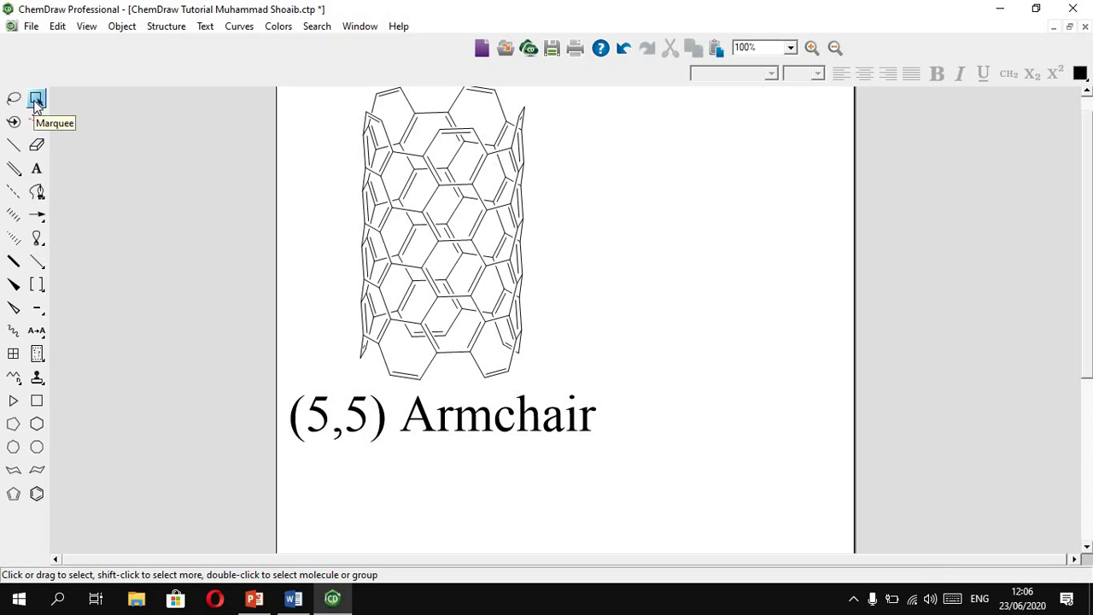
key(ctrl+a)
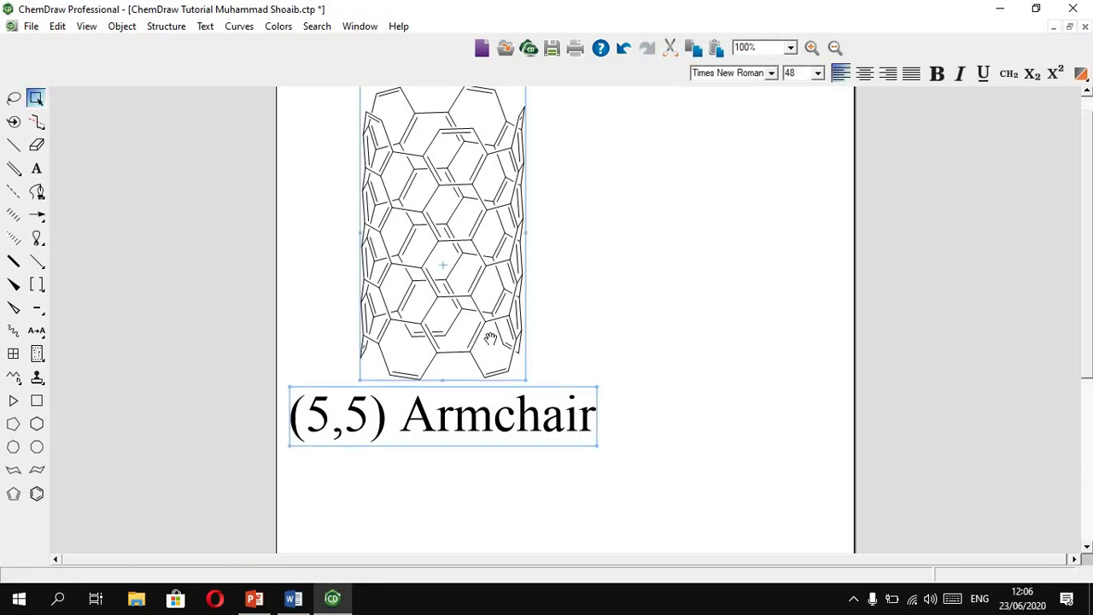
key(Delete)
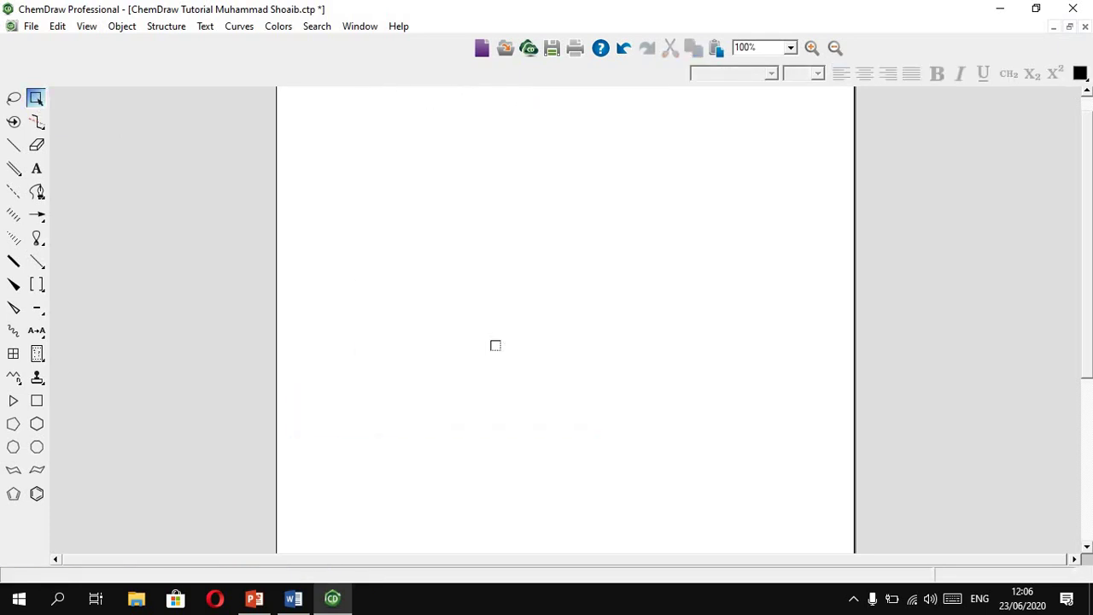
Step: Browse the Object menu, then show the Structure menu with Convert Name to Structure
click(122, 26)
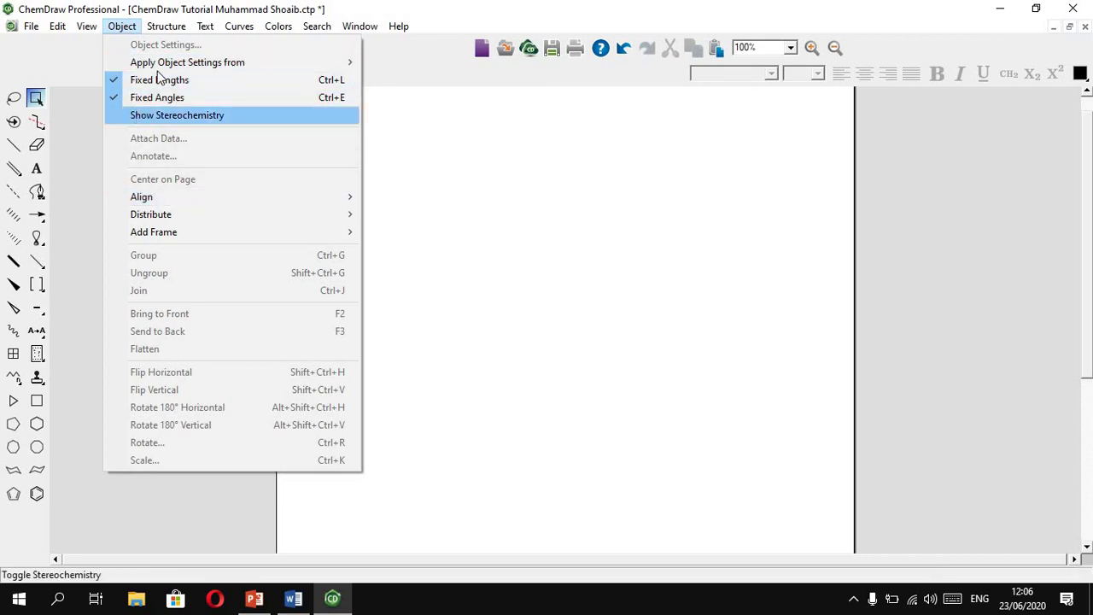
mouse_move(166, 32)
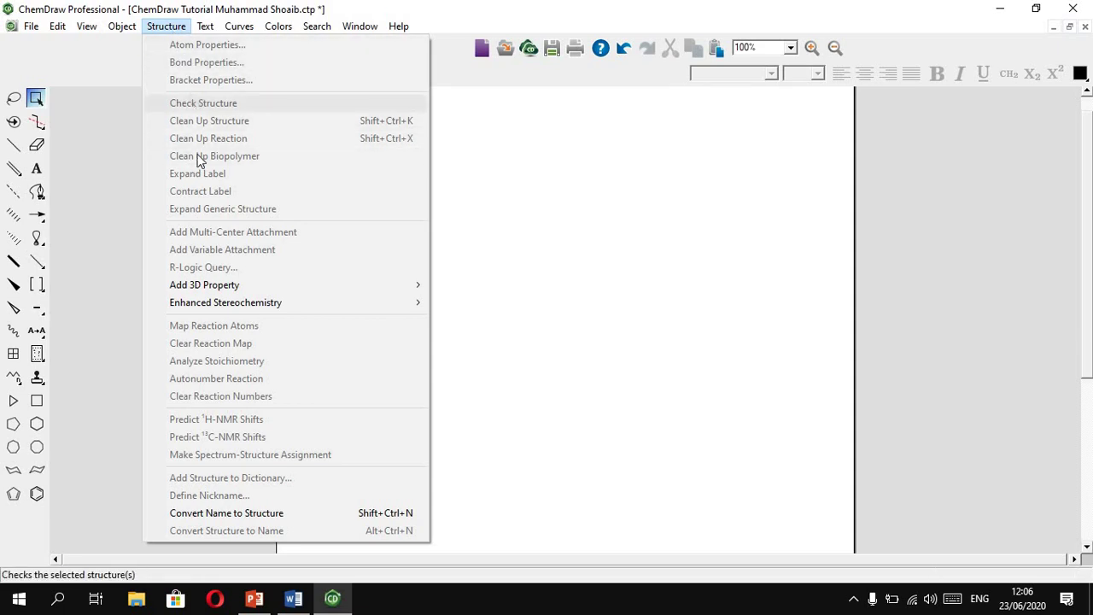
Step: Generate 'Cholesterol' with Convert Name to Structure and move it toward the upper left
click(250, 516)
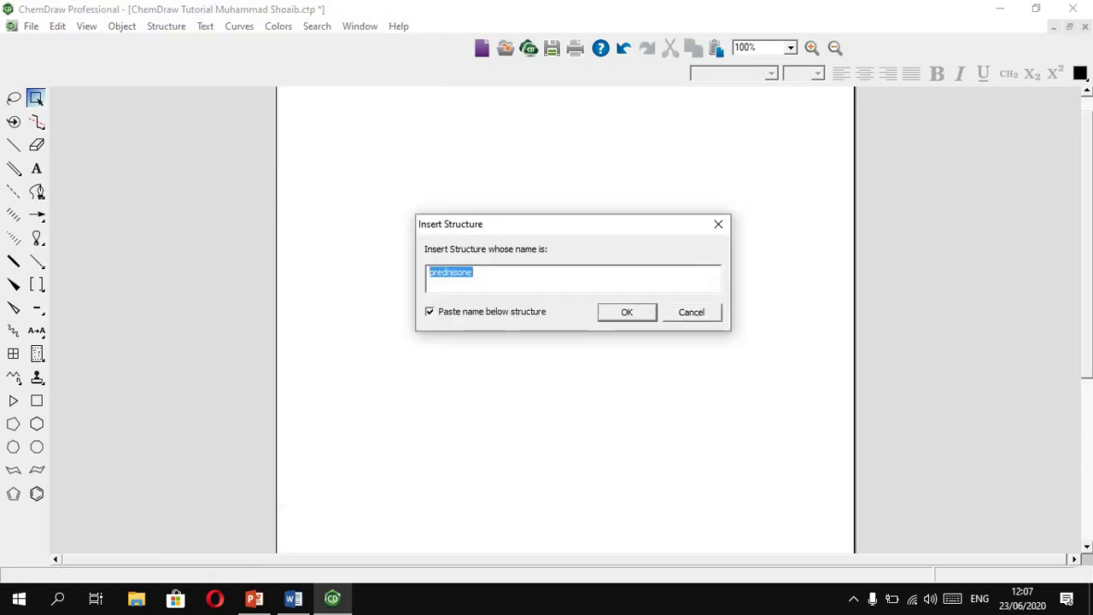
text(Cholesterol)
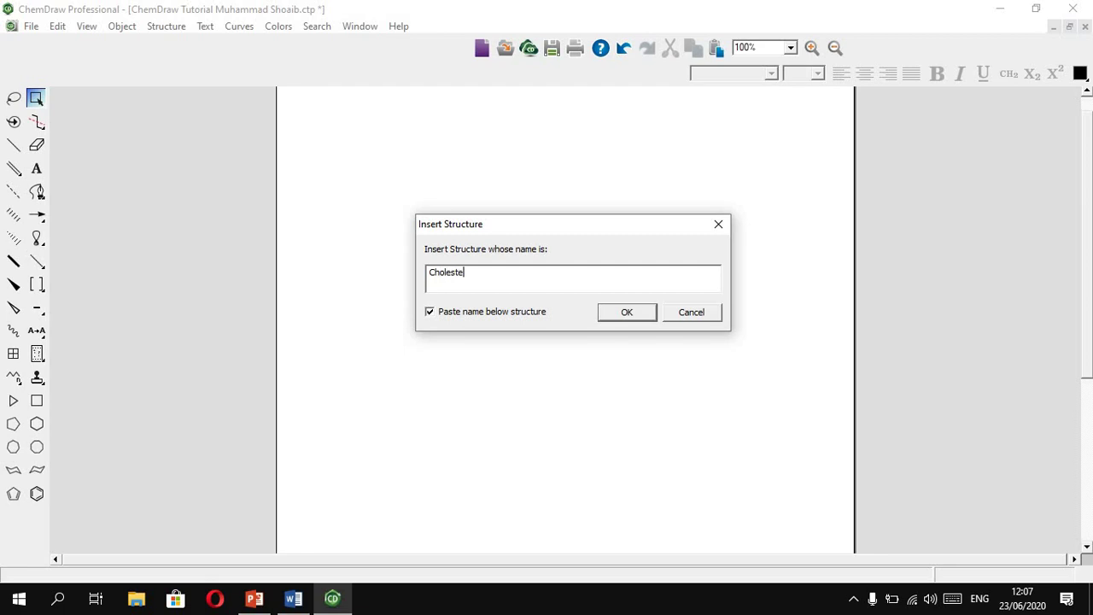
click(634, 314)
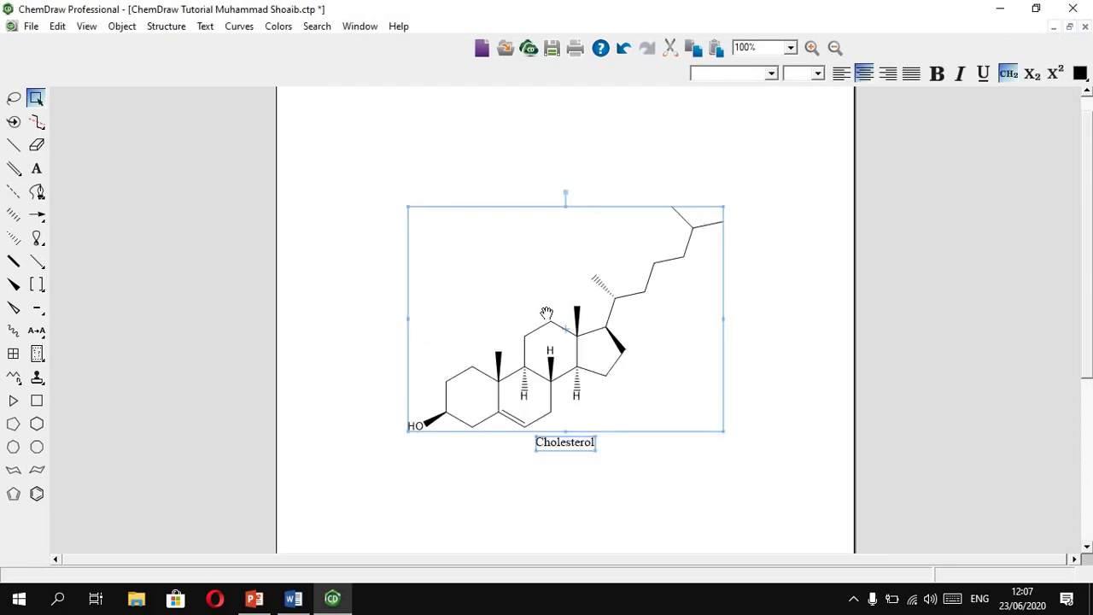
drag(510, 275, 408, 164)
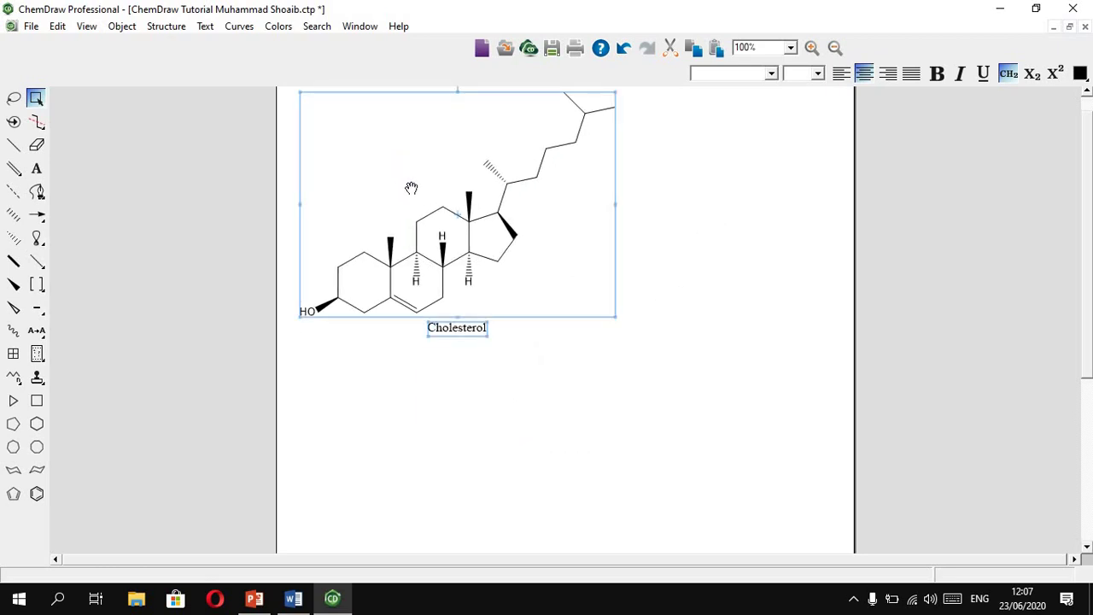
Step: Insert 'picric acid' by name with Shift+Ctrl+N and drag it to the lower right
key(ctrl+shift+n)
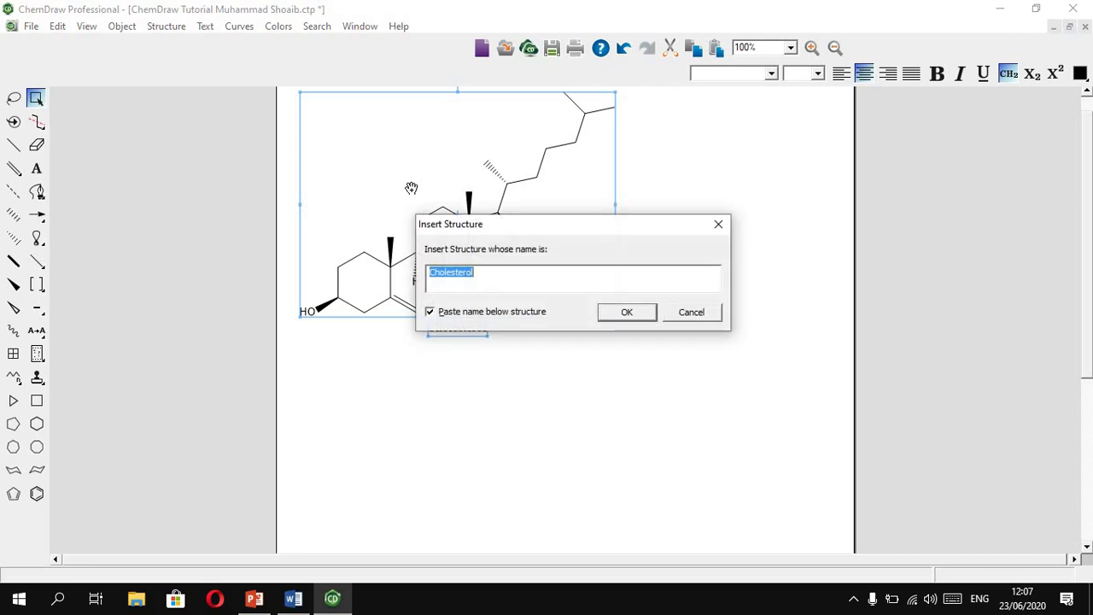
text(p)
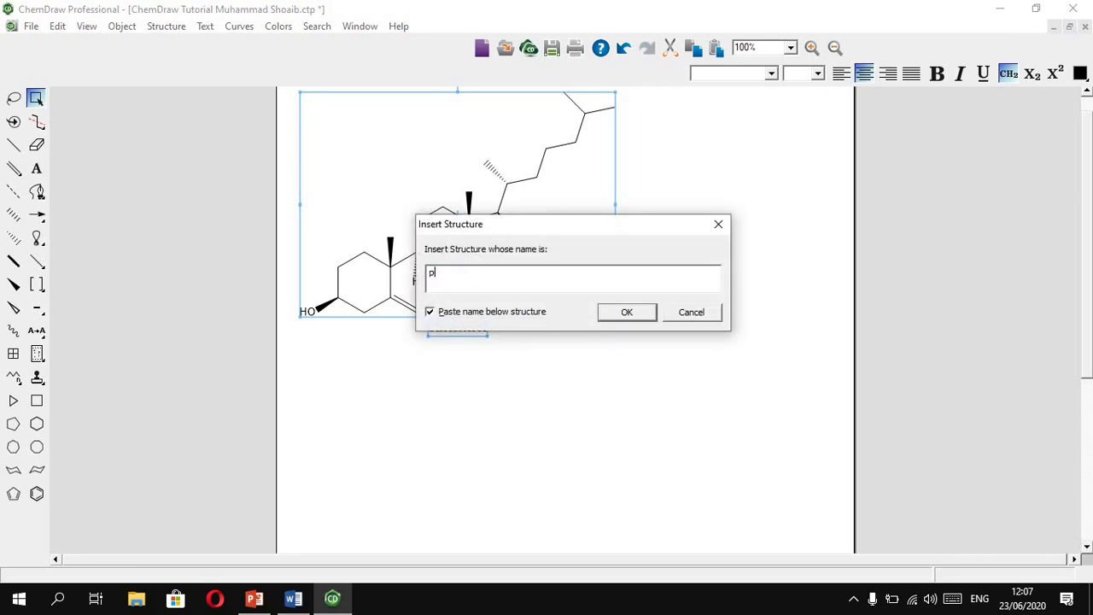
text(icric acid)
key(Return)
drag(624, 367, 740, 410)
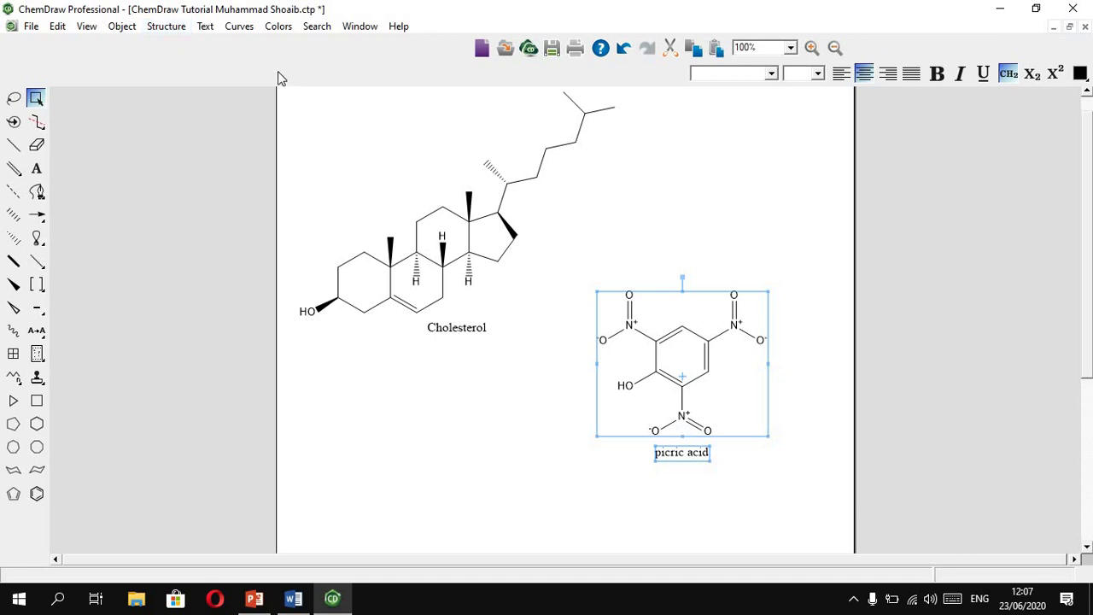
Step: Marquee-select and delete cholesterol and picric acid, then delete the stray bond at the top
click(168, 26)
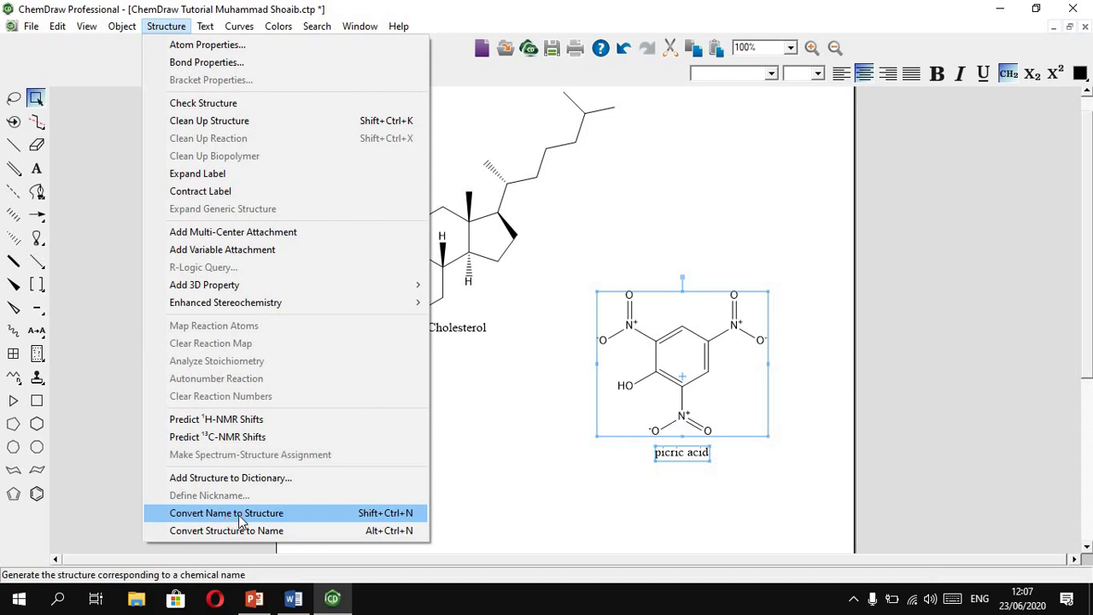
click(518, 464)
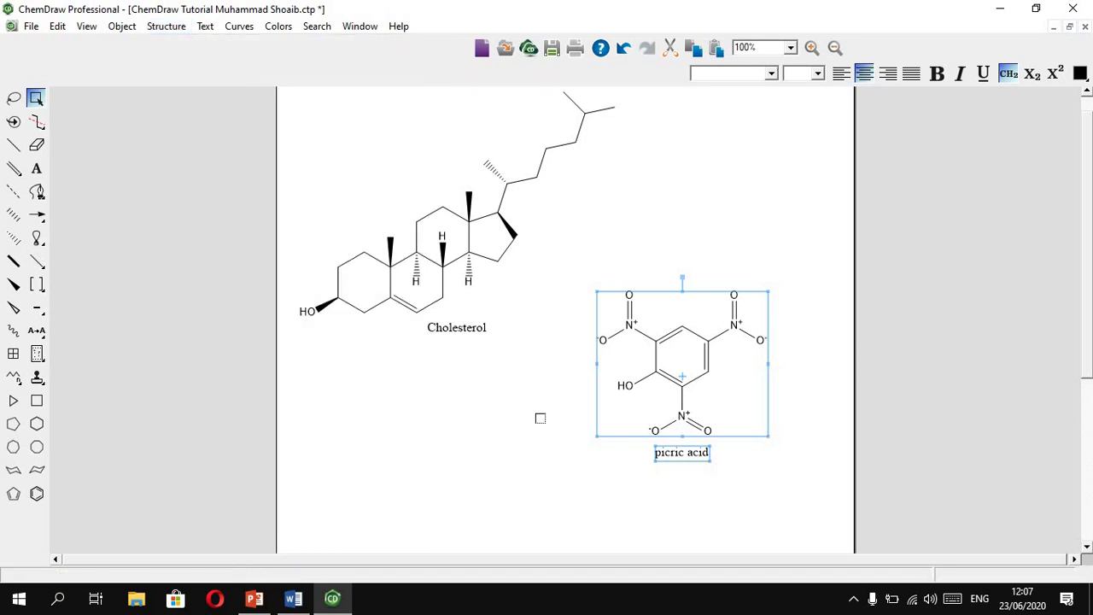
click(539, 417)
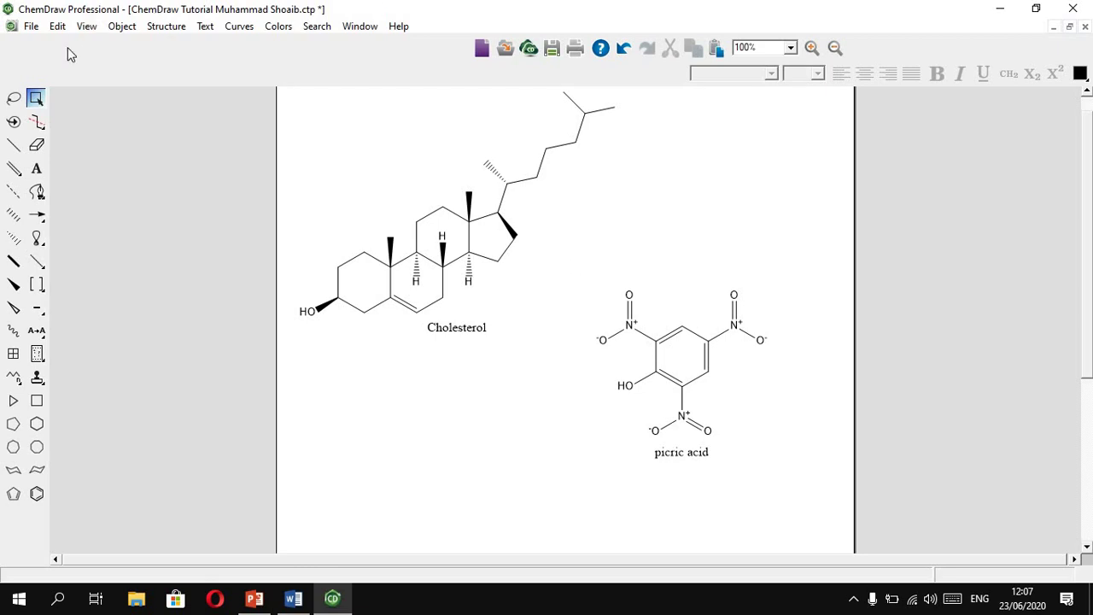
mouse_move(575, 334)
mouse_down()
mouse_move(774, 465)
mouse_move(352, 220)
mouse_move(282, 96)
mouse_move(287, 136)
mouse_up()
key(Delete)
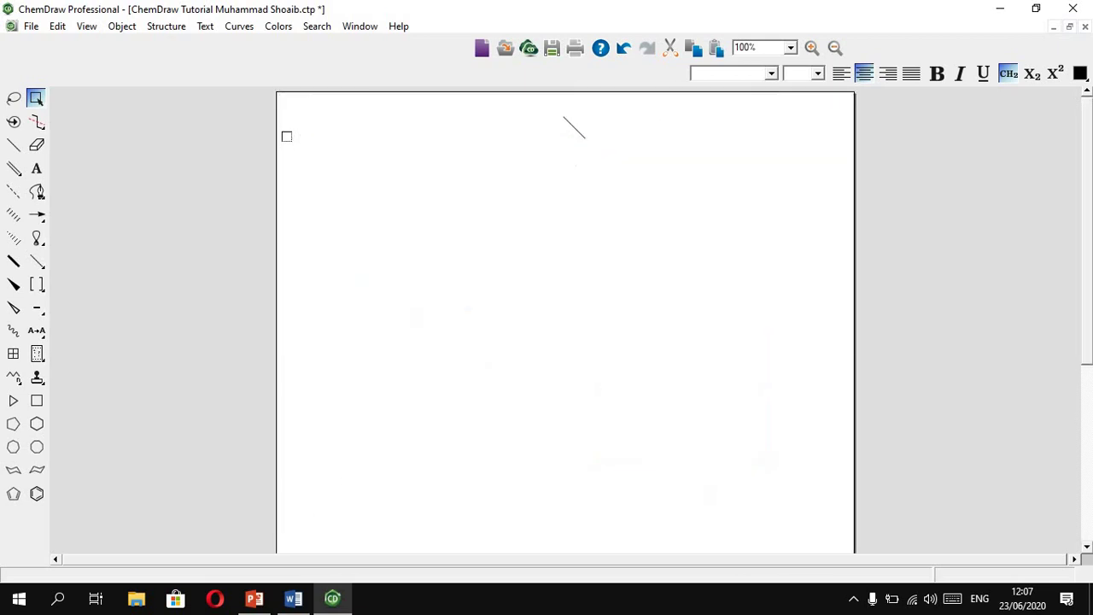
drag(613, 97, 539, 159)
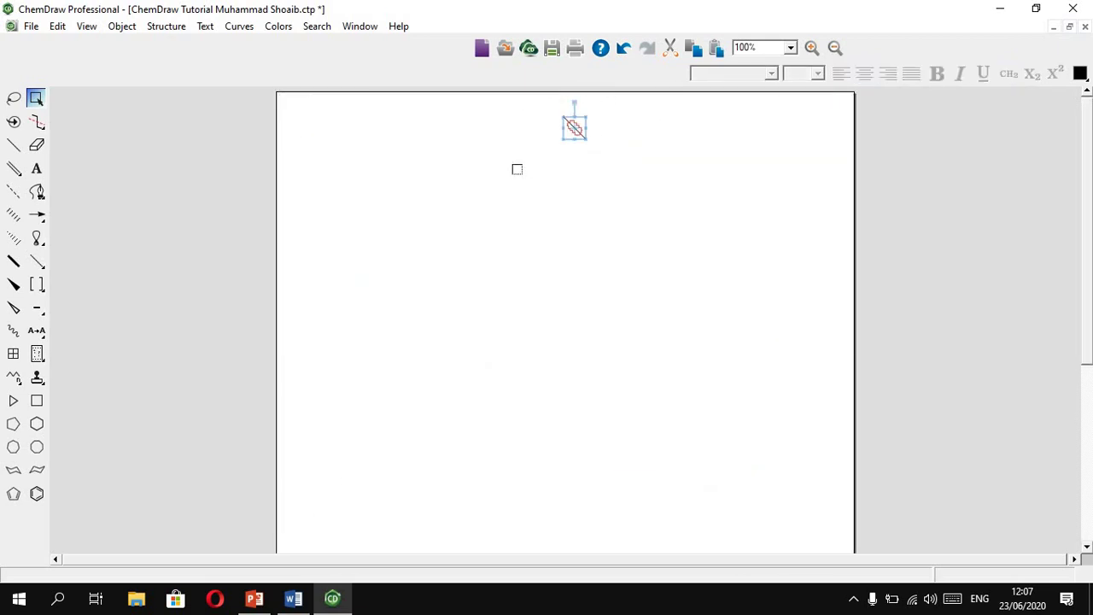
key(Delete)
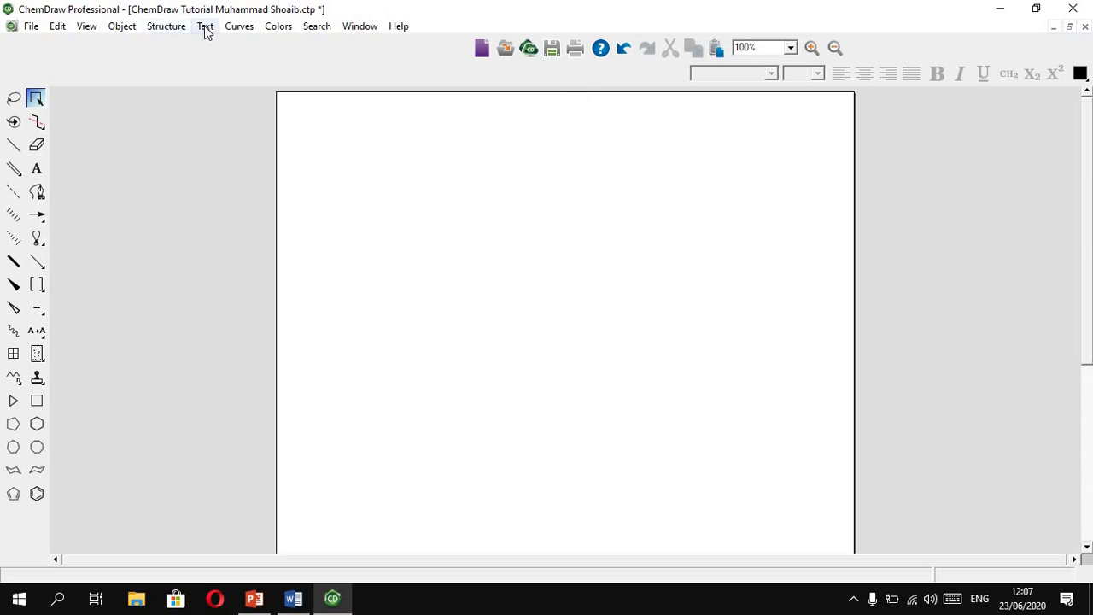
Step: Browse the Text and Colors menus without choosing anything, then select the Marquee tool
click(205, 27)
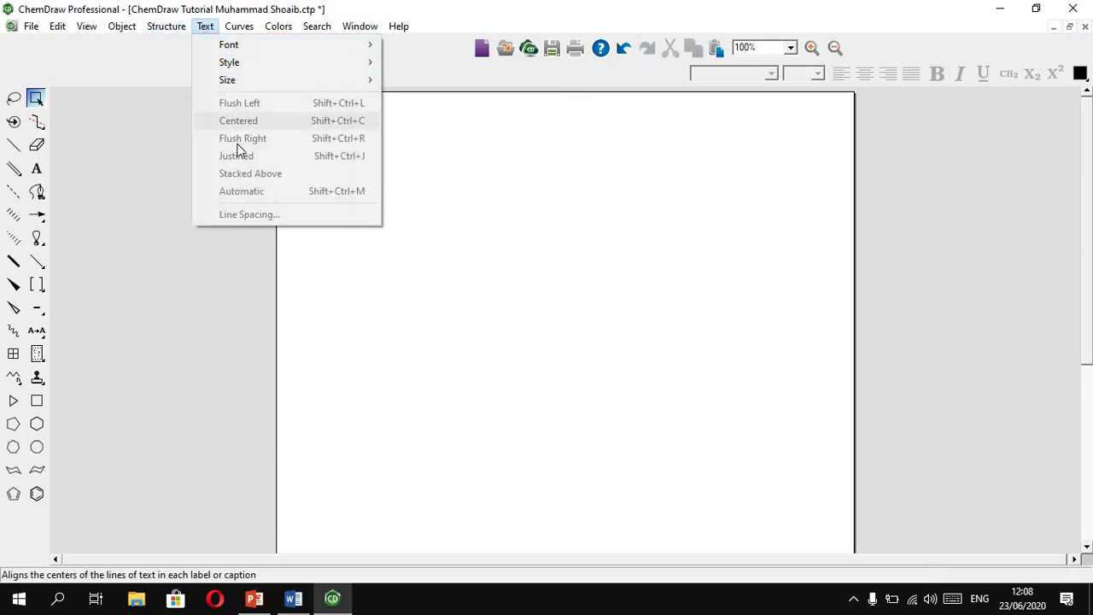
mouse_move(237, 29)
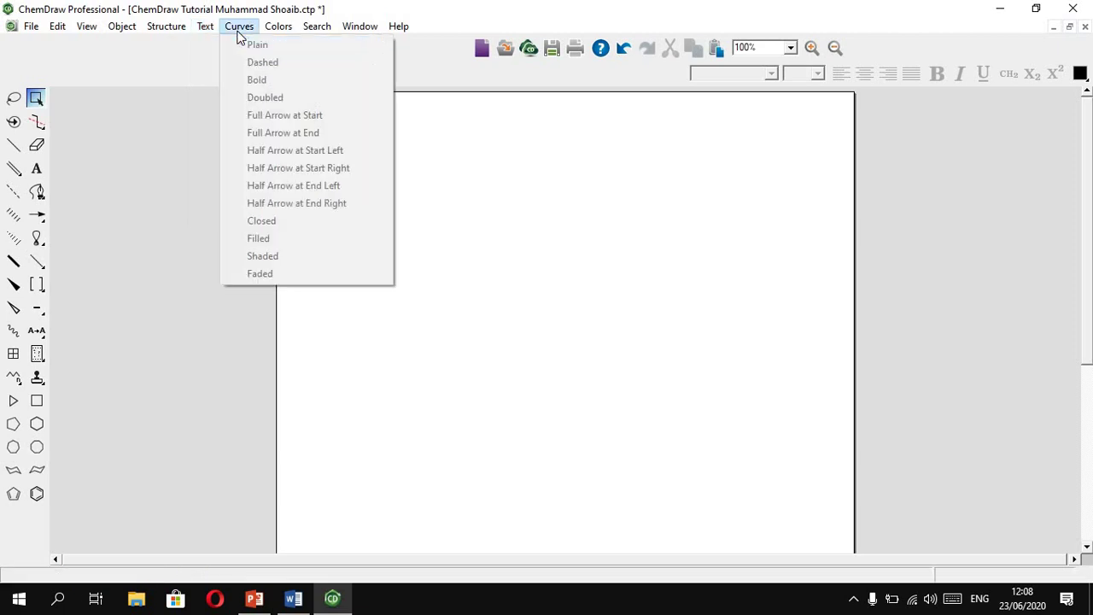
click(177, 214)
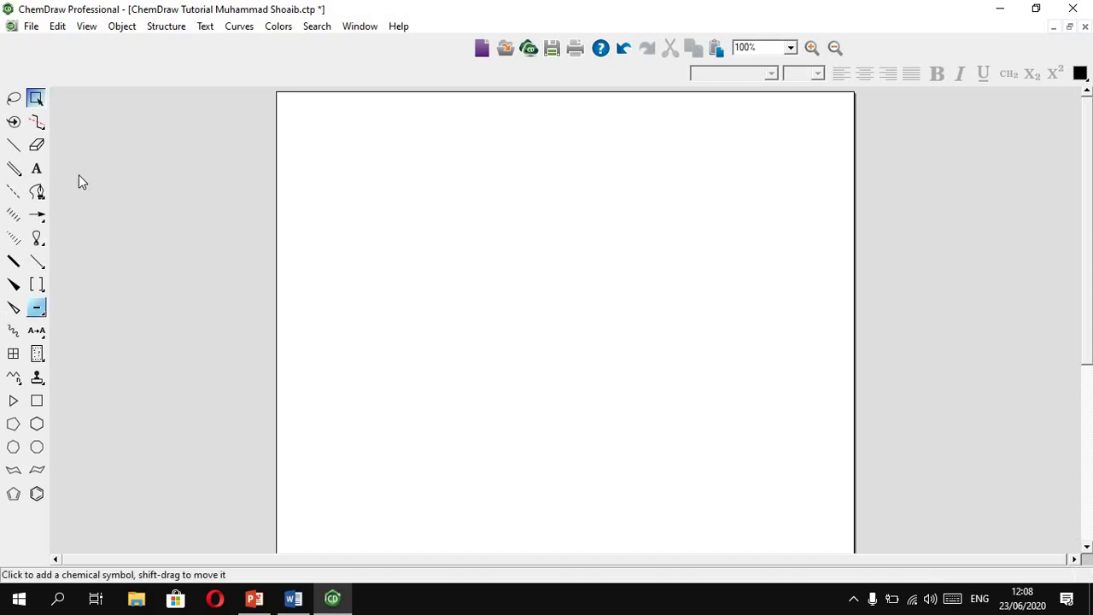
click(35, 100)
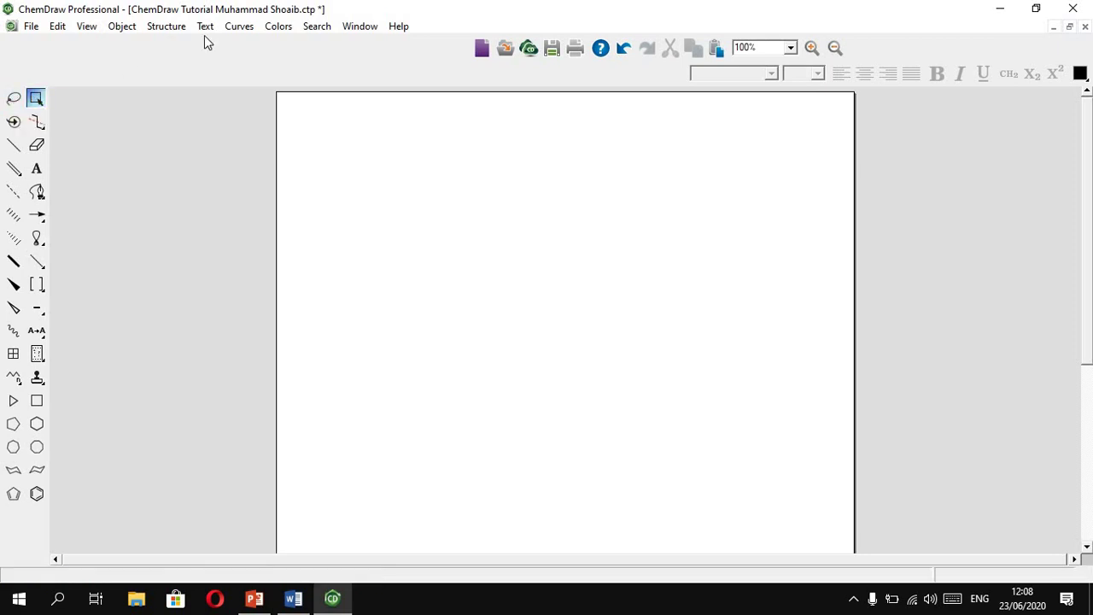
Step: Insert picric acid by name with its caption pasted below, then marquee-select it
key(ctrl+shift+n)
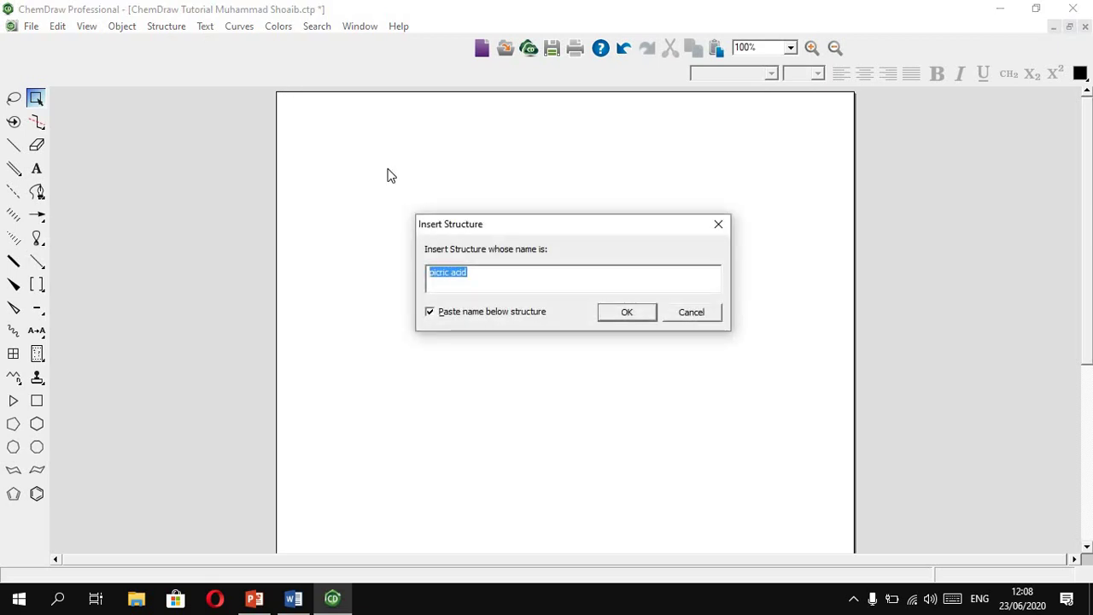
key(Return)
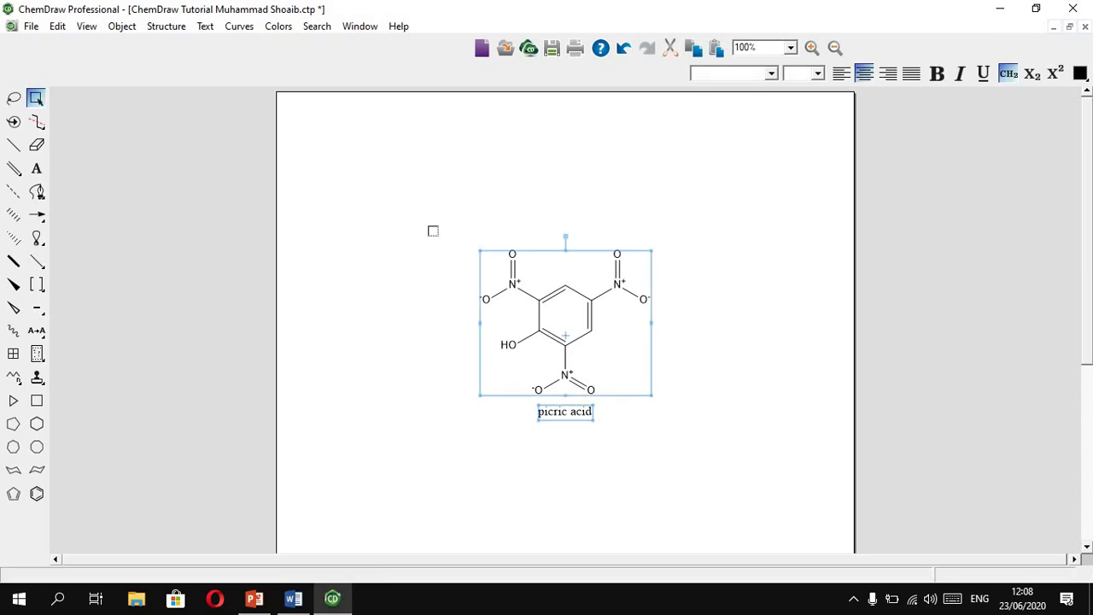
drag(439, 224, 701, 453)
click(13, 97)
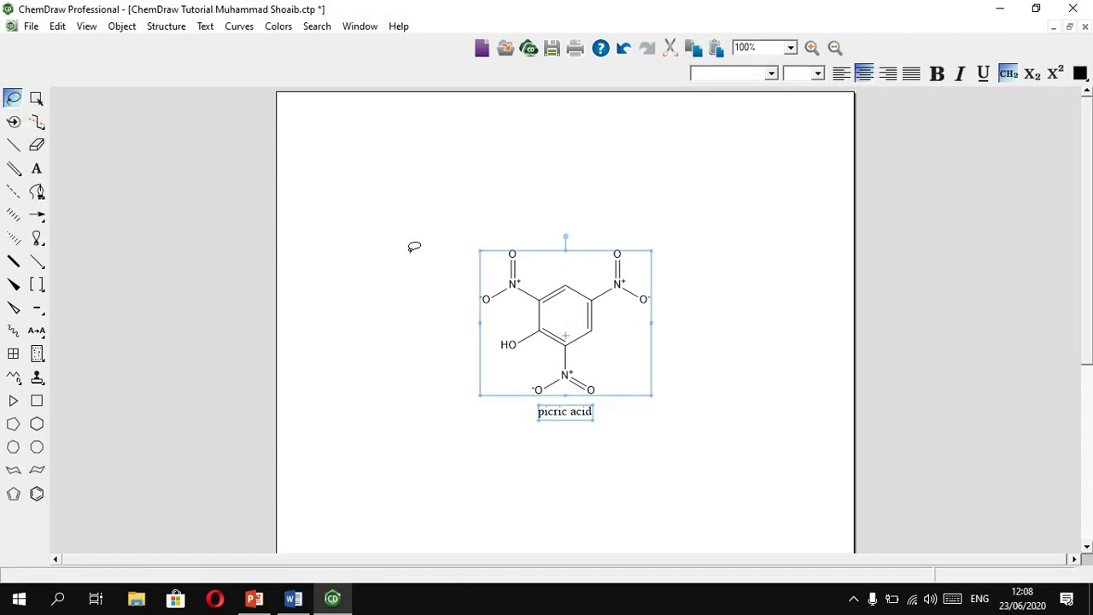
mouse_move(457, 220)
mouse_down()
mouse_move(452, 322)
mouse_move(506, 333)
mouse_move(534, 311)
mouse_move(543, 277)
mouse_move(499, 207)
mouse_up()
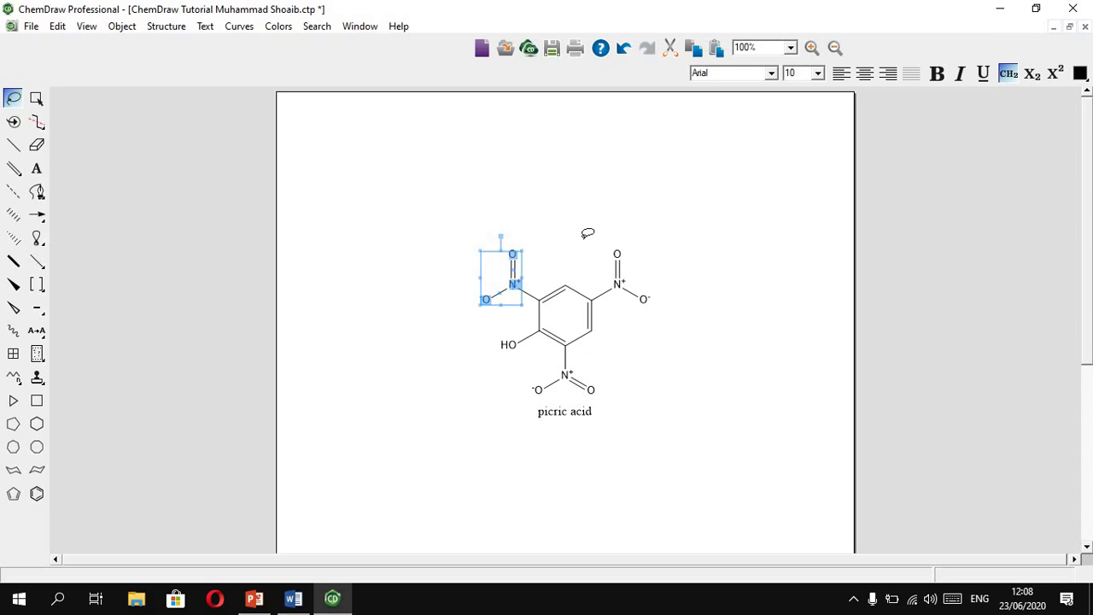
mouse_move(639, 202)
mouse_down()
mouse_move(593, 230)
mouse_move(588, 280)
mouse_move(539, 347)
mouse_move(426, 367)
mouse_move(402, 305)
mouse_move(421, 265)
mouse_move(505, 230)
mouse_up()
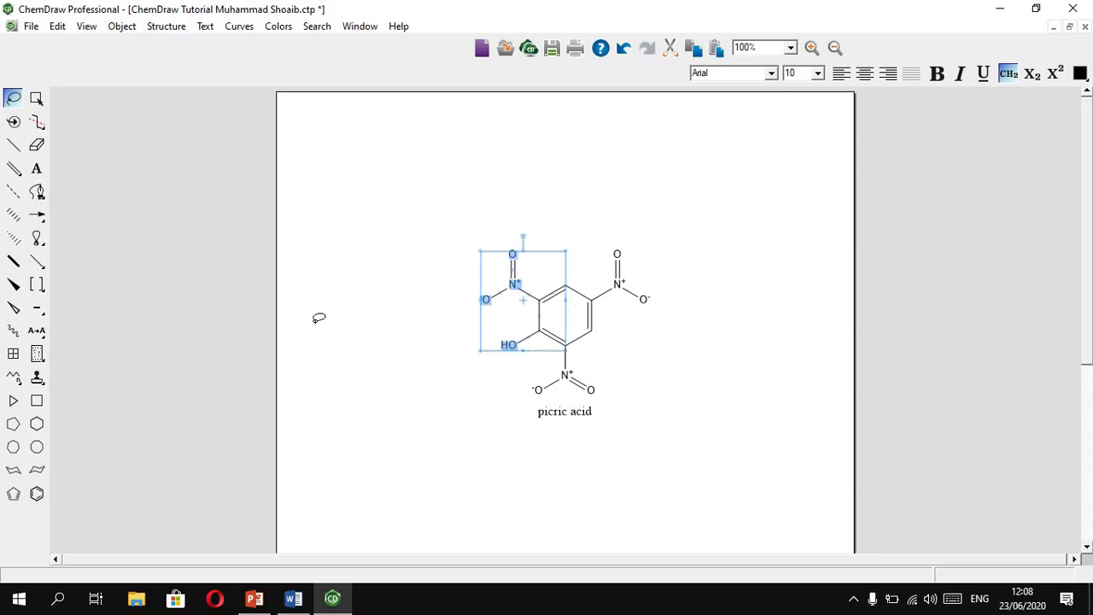
click(386, 242)
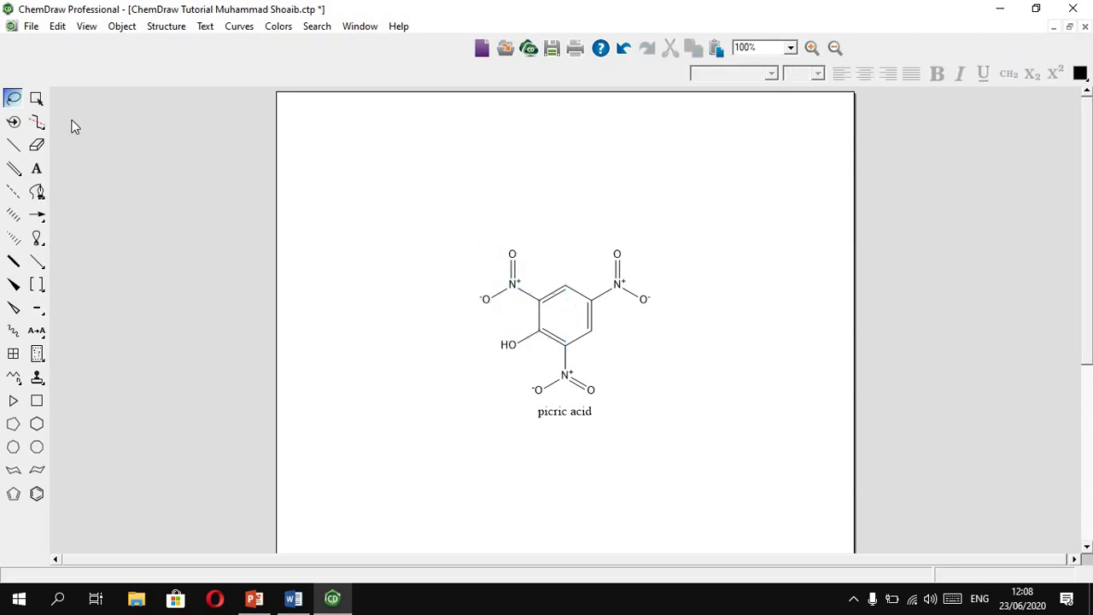
click(36, 97)
click(36, 97)
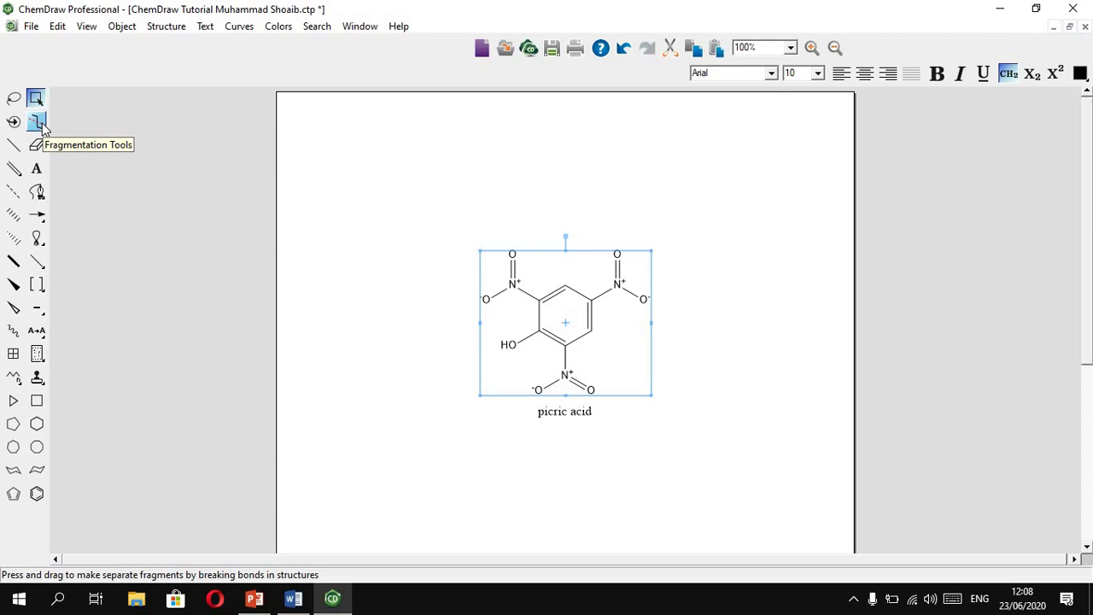
click(41, 124)
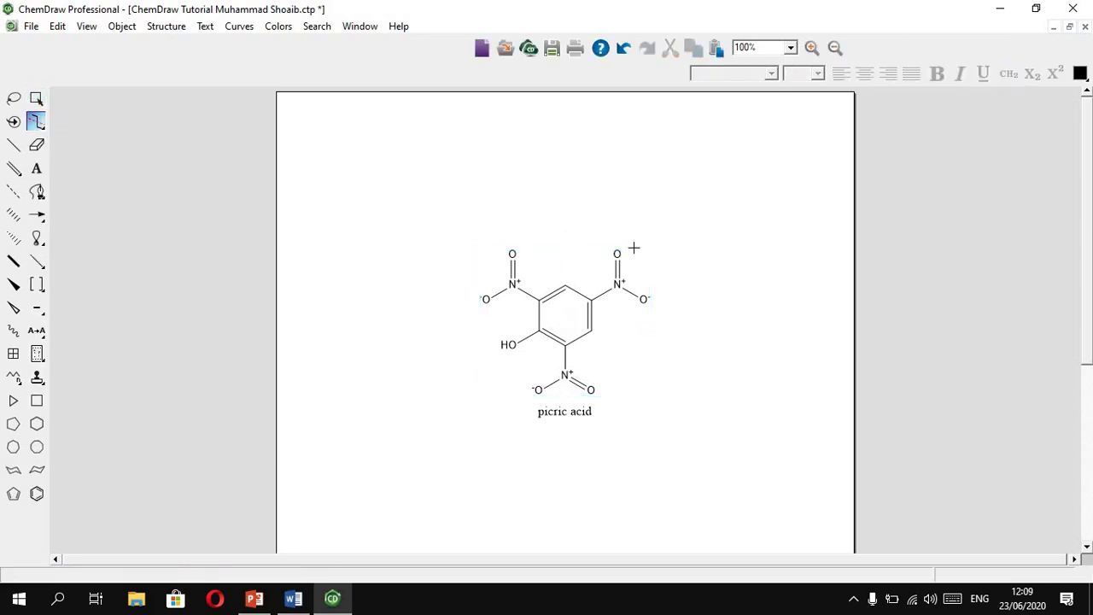
drag(584, 224, 635, 378)
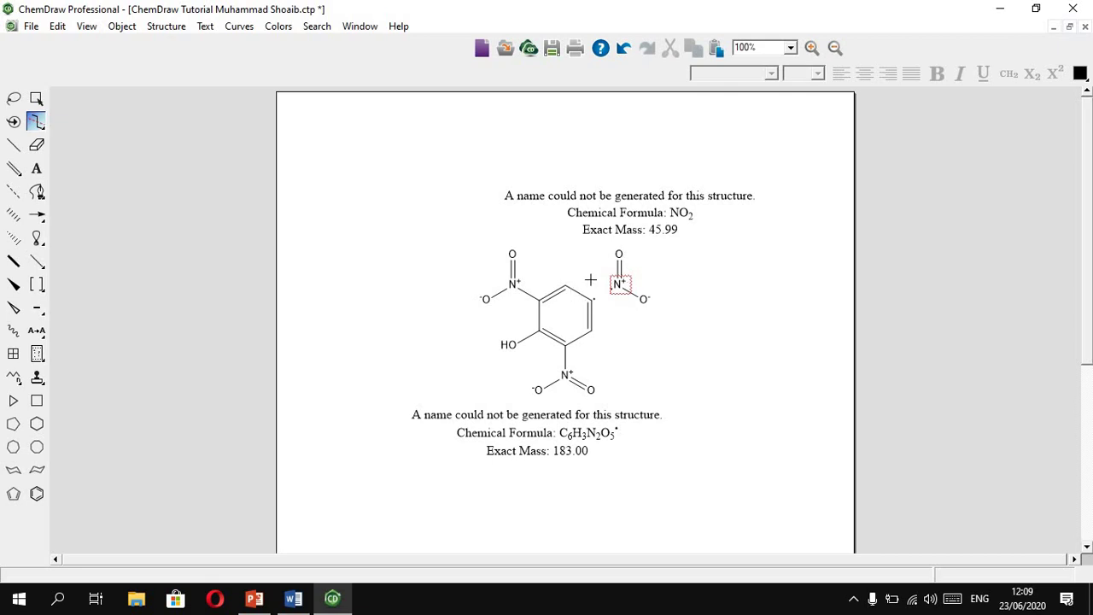
key(ctrl+z)
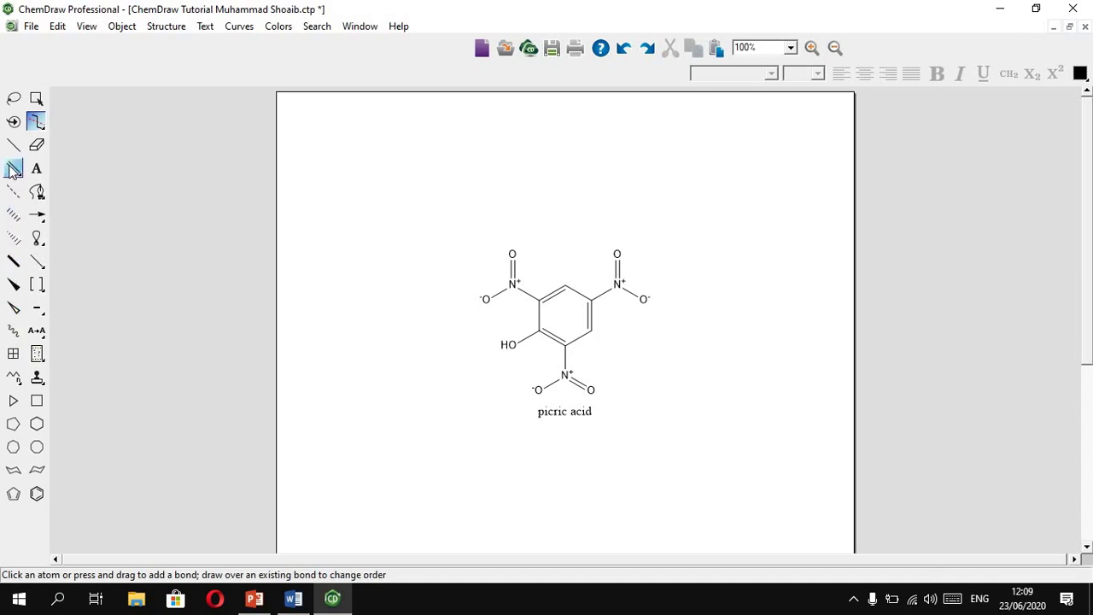
Step: Draw two wedged bonds upper left of picric acid, plus a wavy bond on their centre atom
click(13, 286)
mouse_move(382, 238)
mouse_down()
mouse_move(379, 188)
mouse_move(366, 247)
mouse_up()
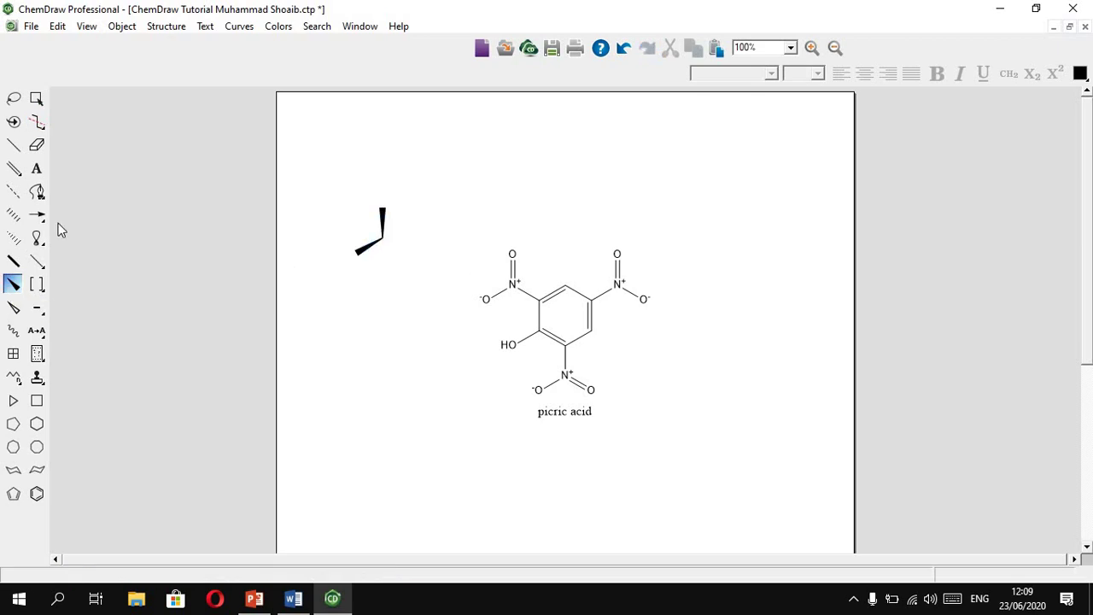
click(14, 332)
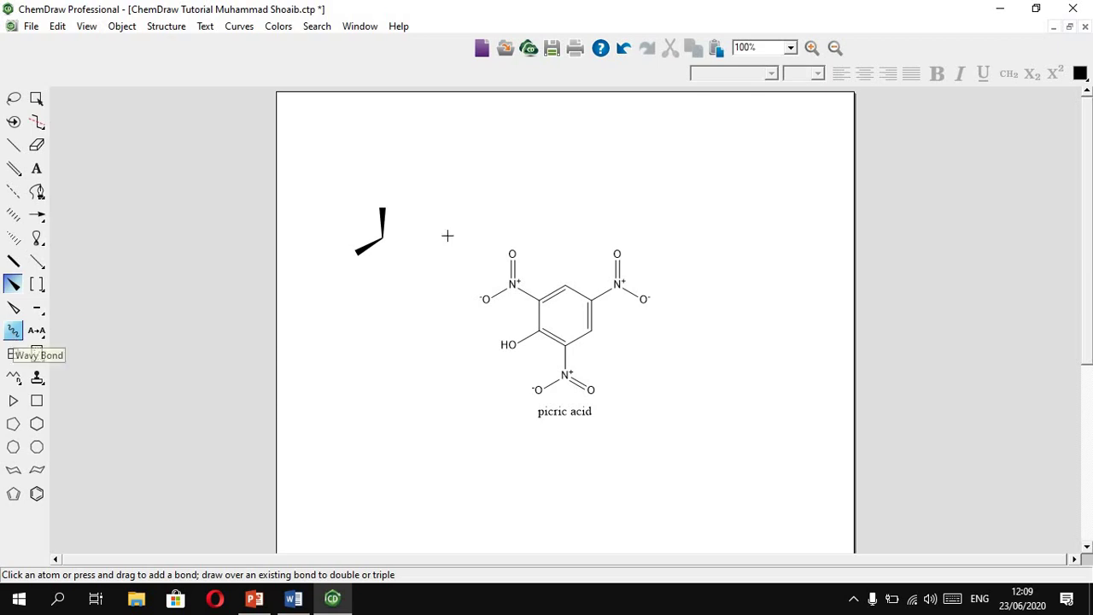
click(401, 247)
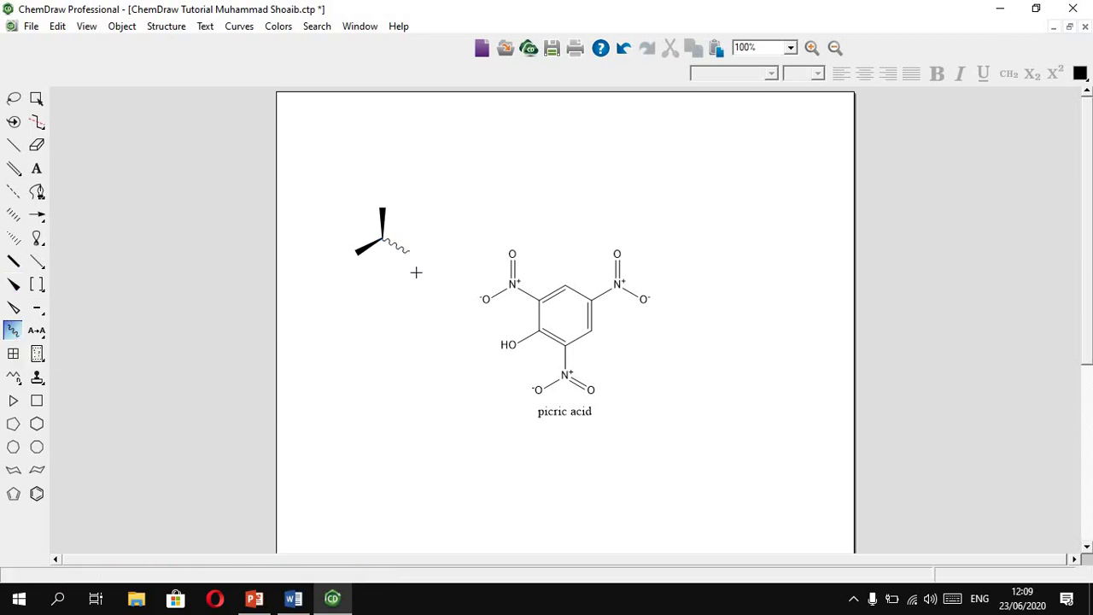
Step: Type an 'H2SO4' text caption above the picric acid and apply Formula style to subscript its digits
click(37, 169)
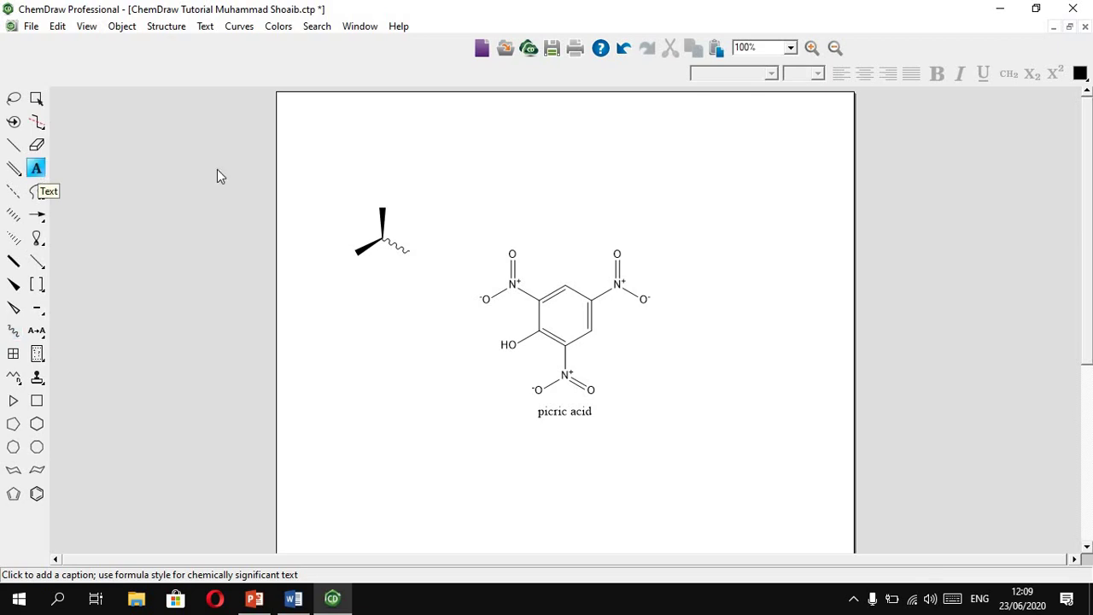
click(481, 163)
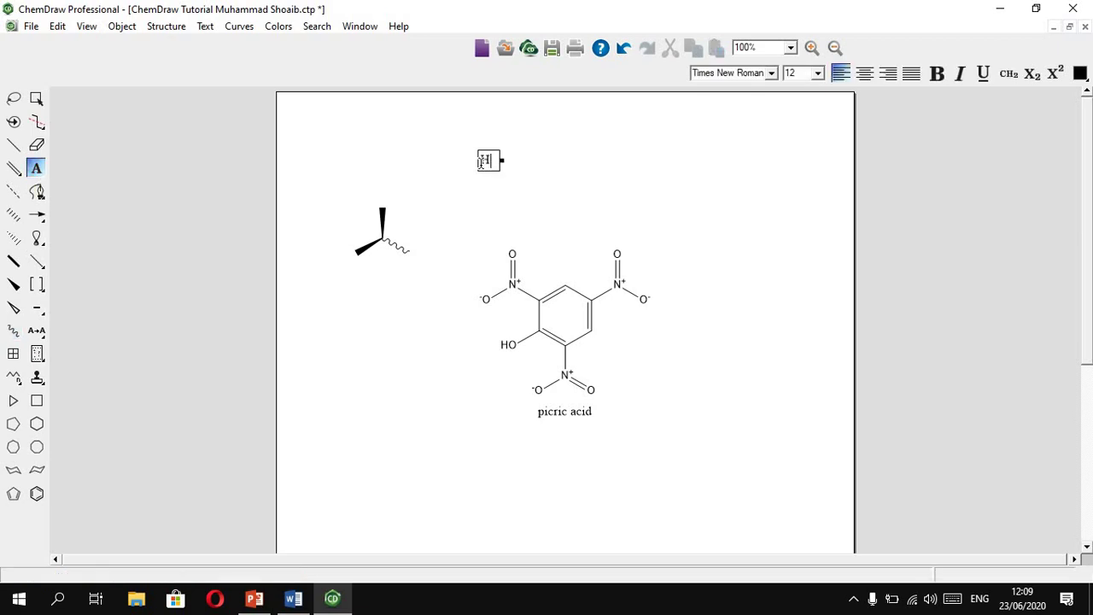
text(H2so4)
key(BackSpace)
key(BackSpace)
key(BackSpace)
text(SO4)
double_click(507, 159)
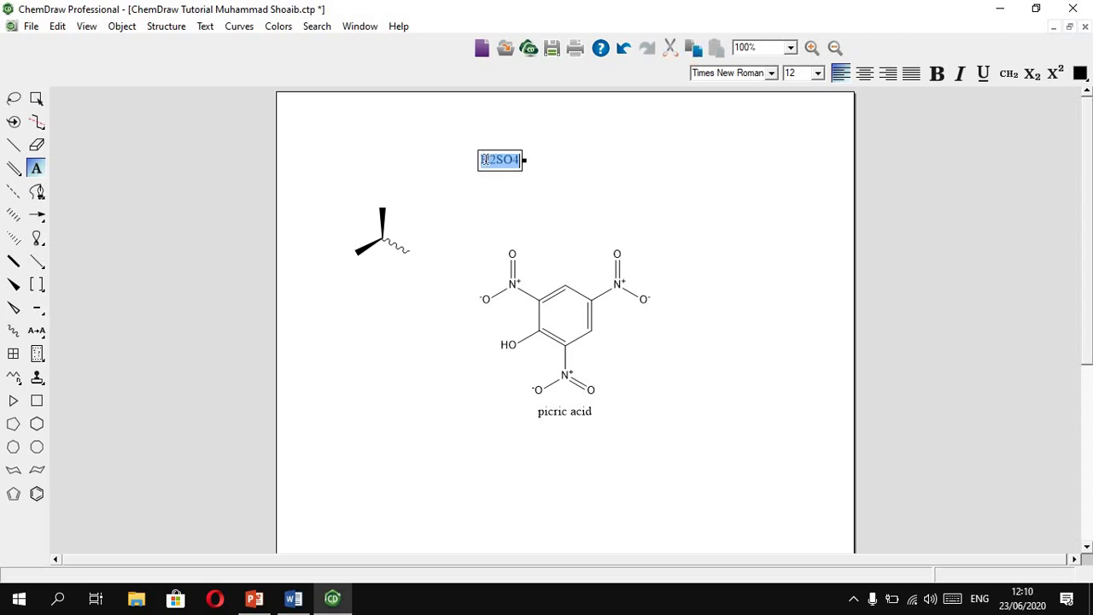
click(1009, 74)
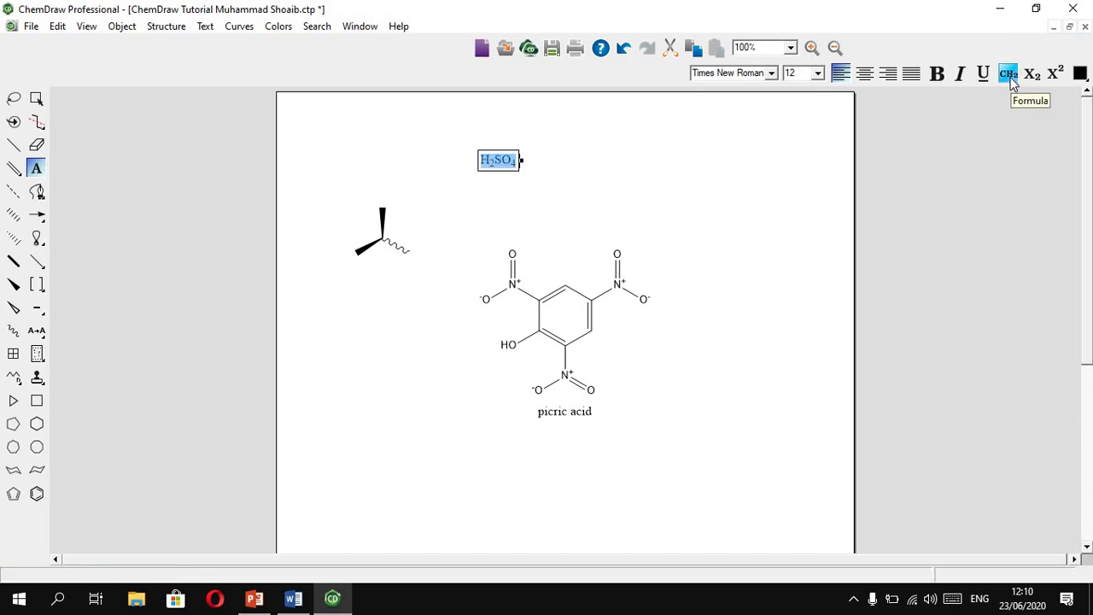
click(601, 167)
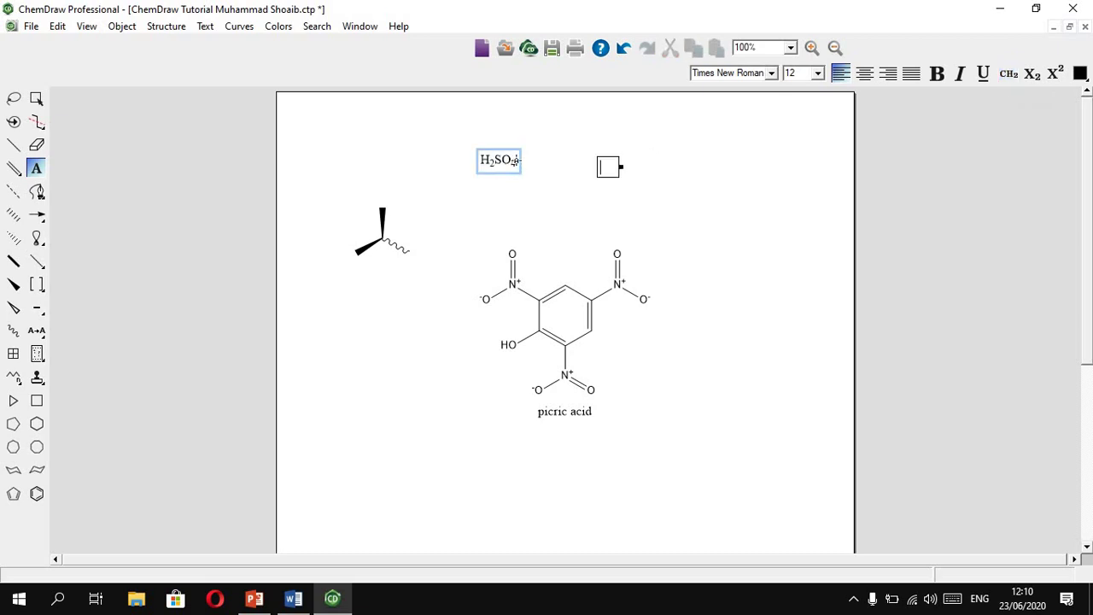
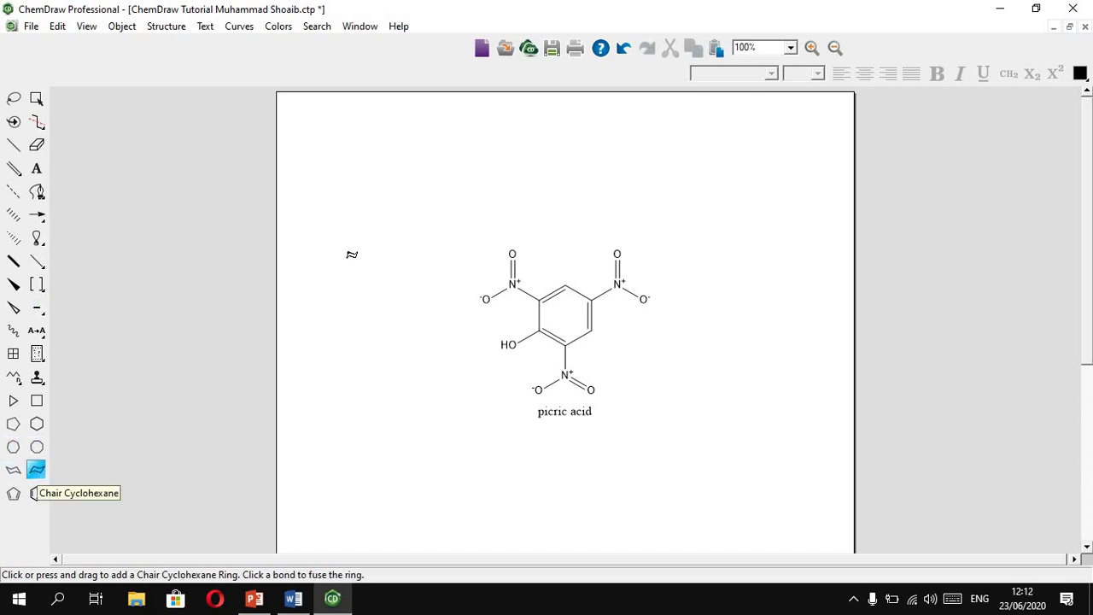
Step: Place a chair cyclohexane, then a benzene ring below it, to the left of picric acid
click(37, 472)
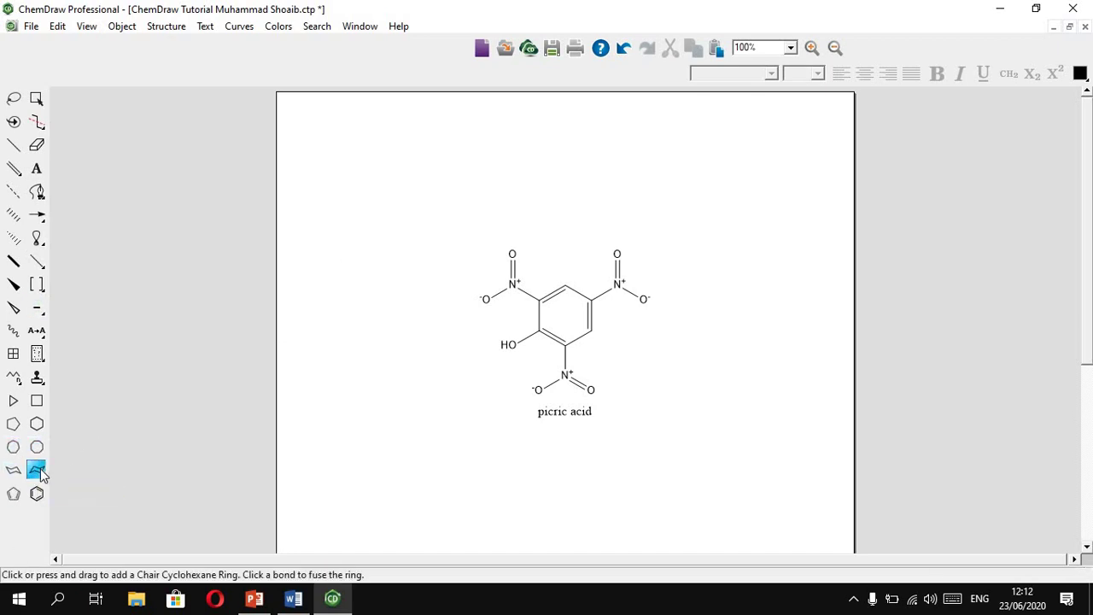
click(361, 208)
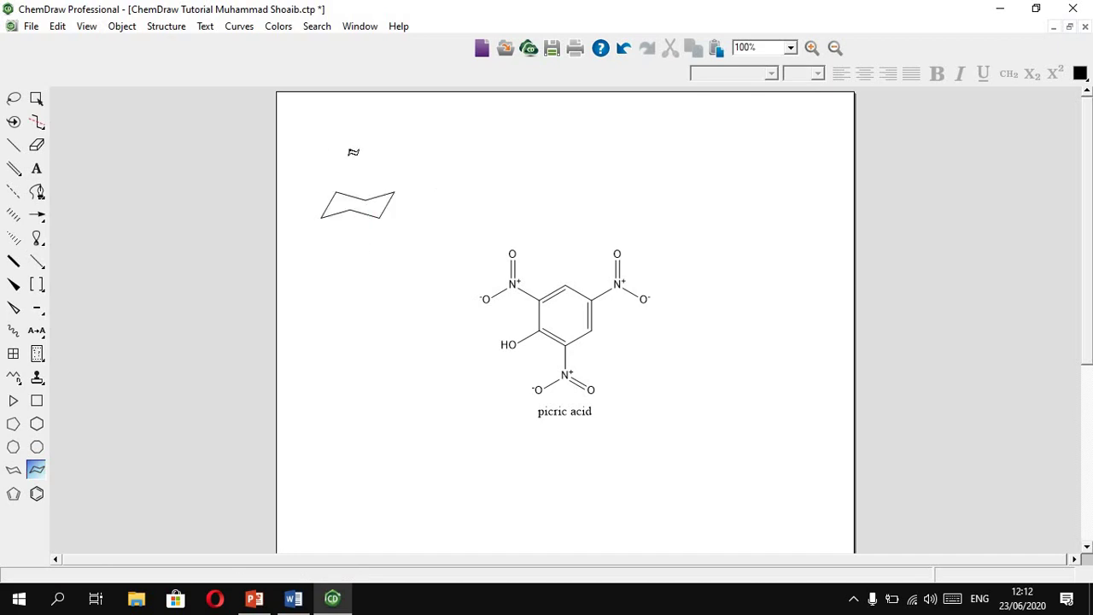
click(37, 493)
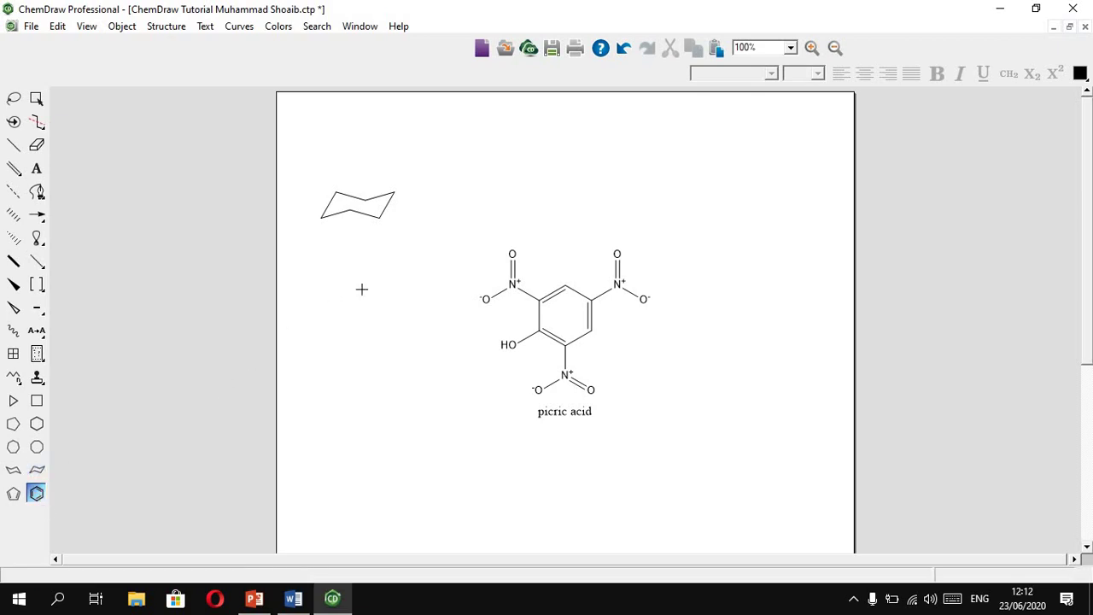
click(351, 316)
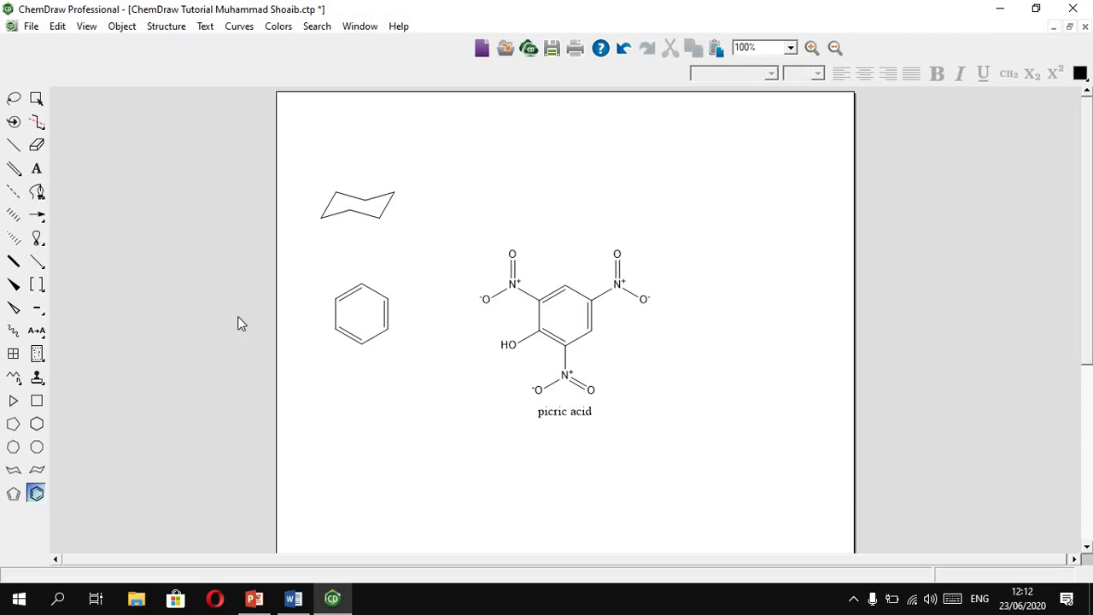
Step: Delete the picric acid structure with its label, then the chair cyclohexane
click(36, 97)
drag(476, 196, 693, 480)
key(Delete)
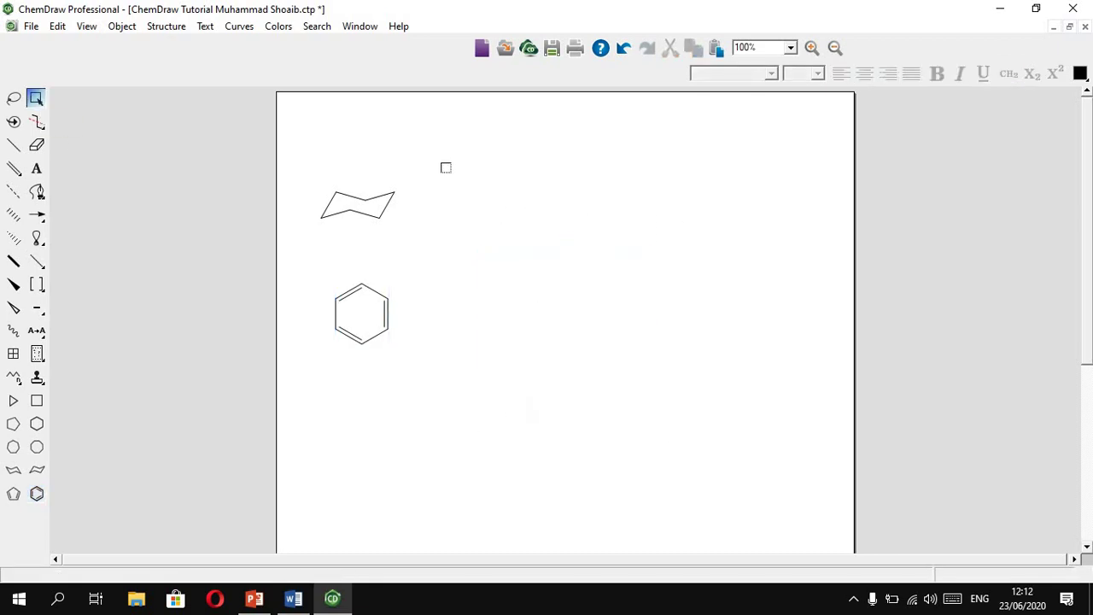
drag(444, 165, 285, 262)
key(Delete)
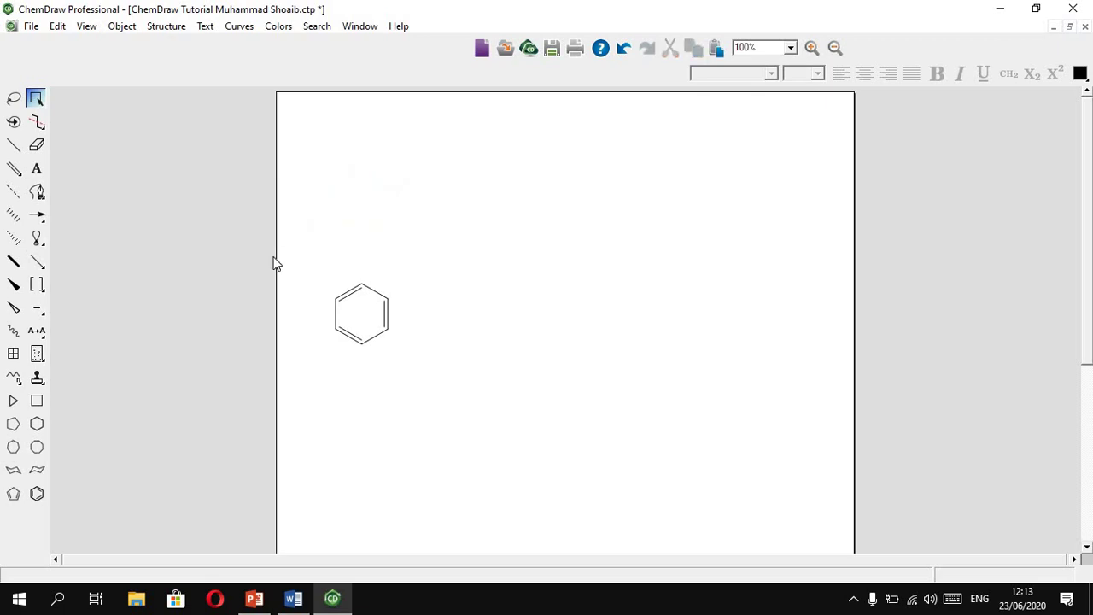
Step: Draw a single methyl bond off the benzene ring's upper-right vertex
click(13, 150)
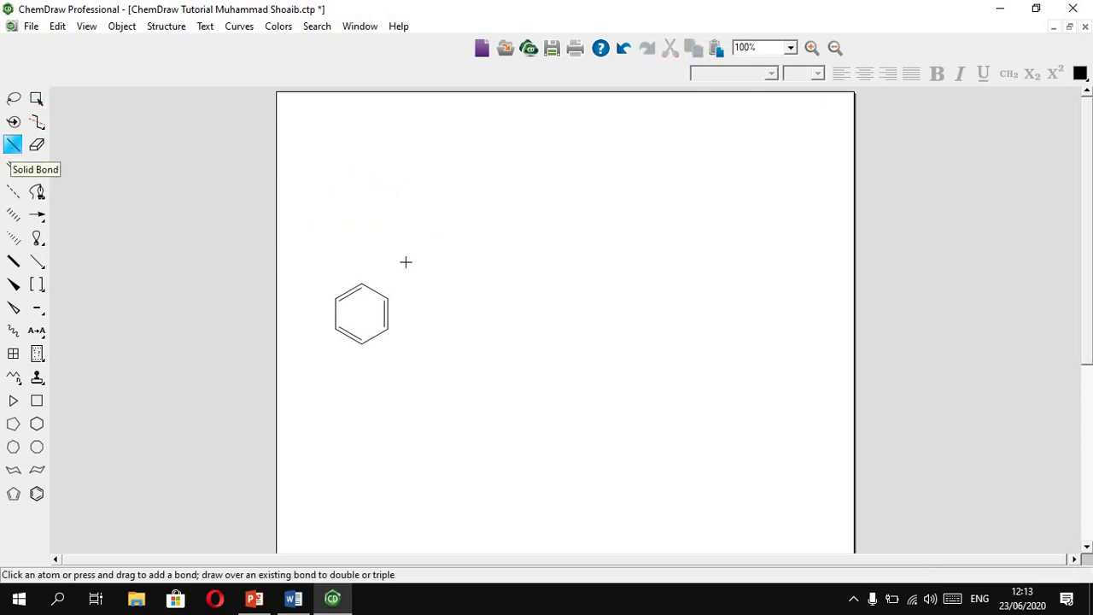
drag(386, 297, 415, 286)
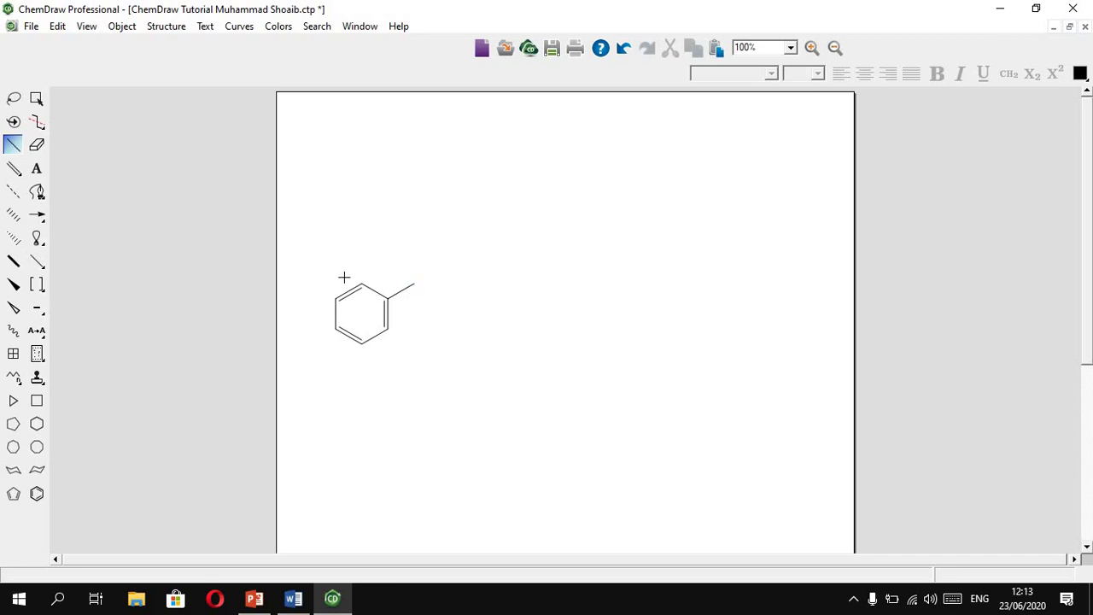
click(166, 27)
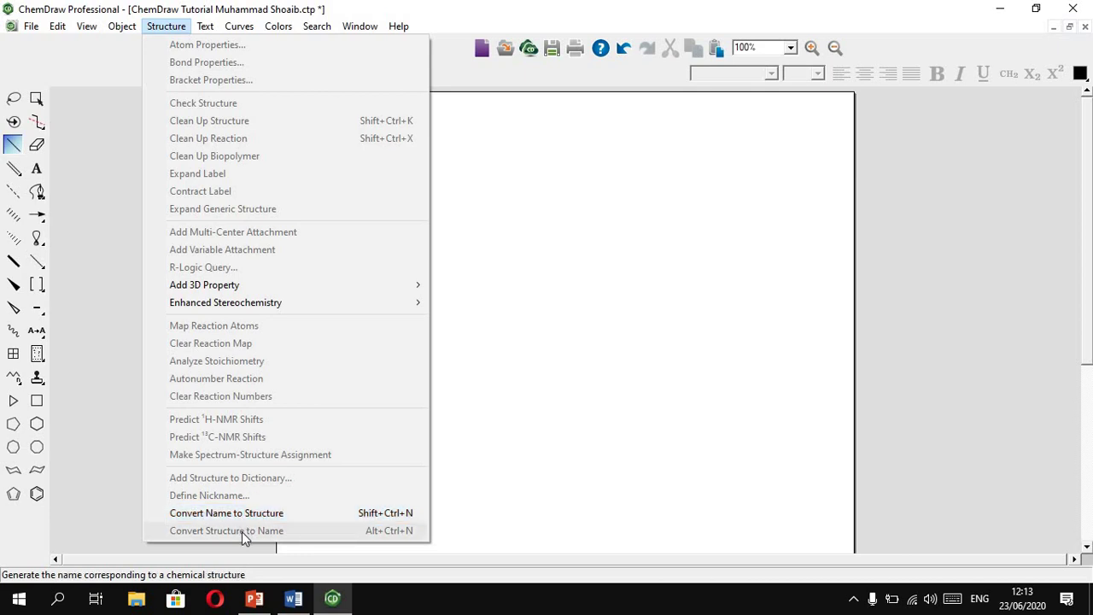
Step: Dismiss the Structure menu and undo the stray extra bond
click(613, 368)
click(611, 367)
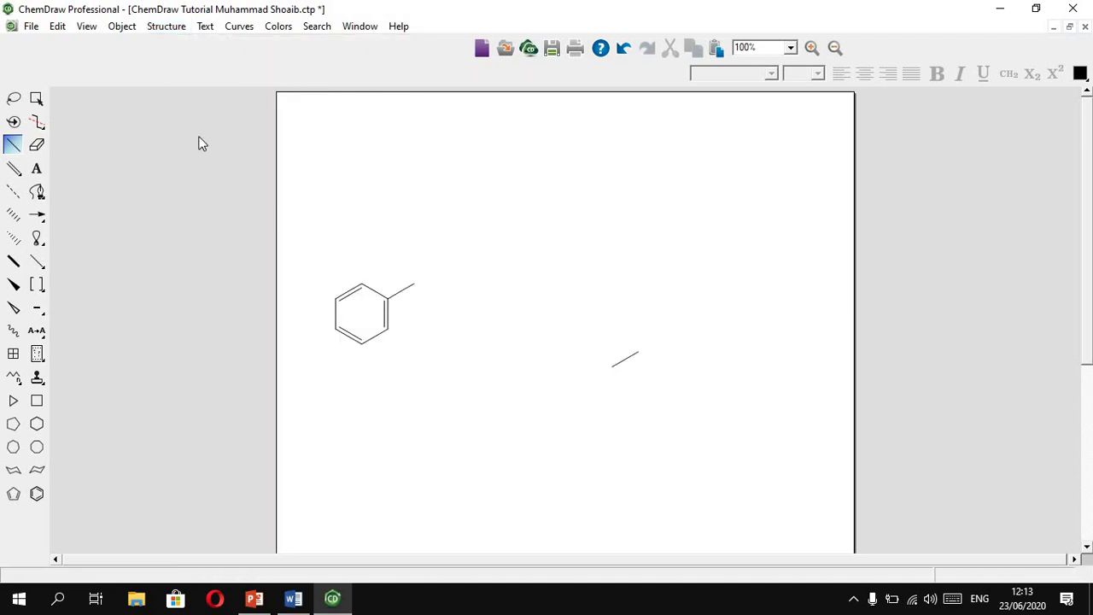
key(ctrl+z)
Step: Select the whole structure and convert it to its name, 'toluene', shown beneath it
click(36, 97)
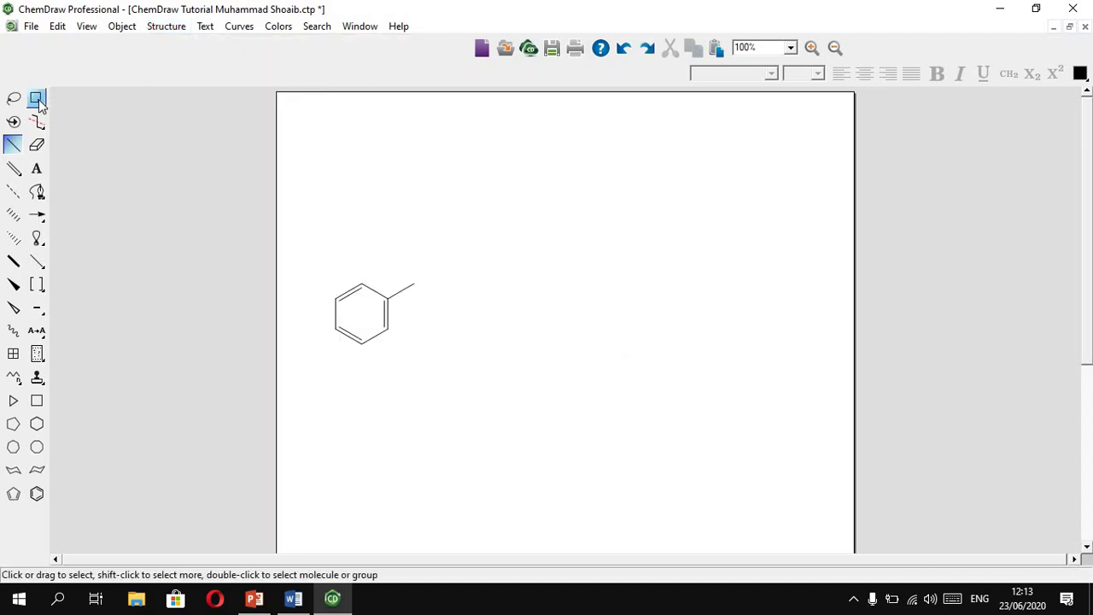
key(ctrl+a)
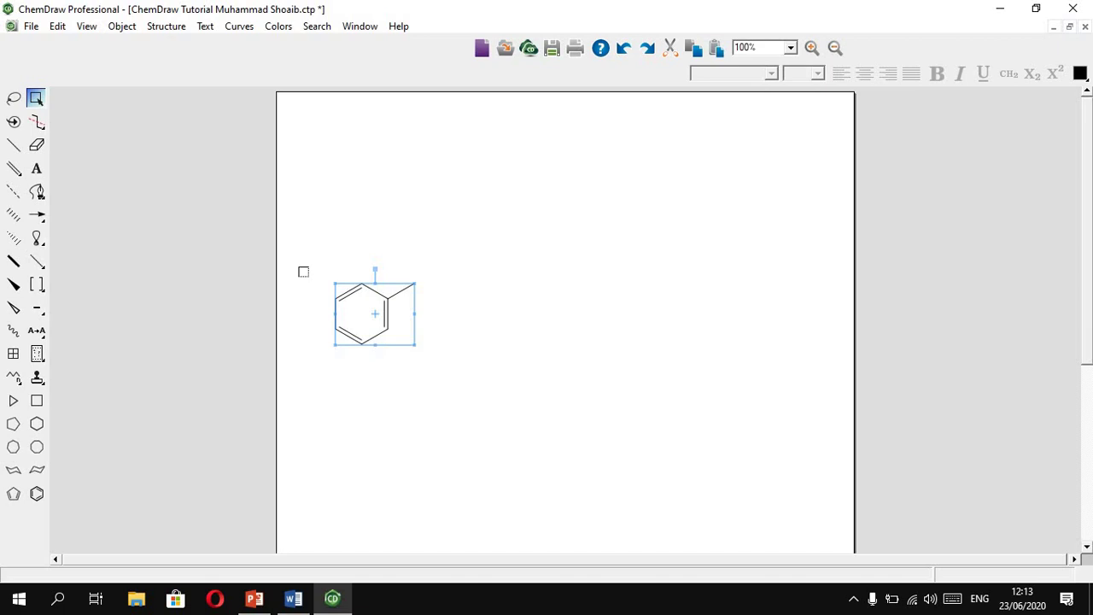
click(166, 26)
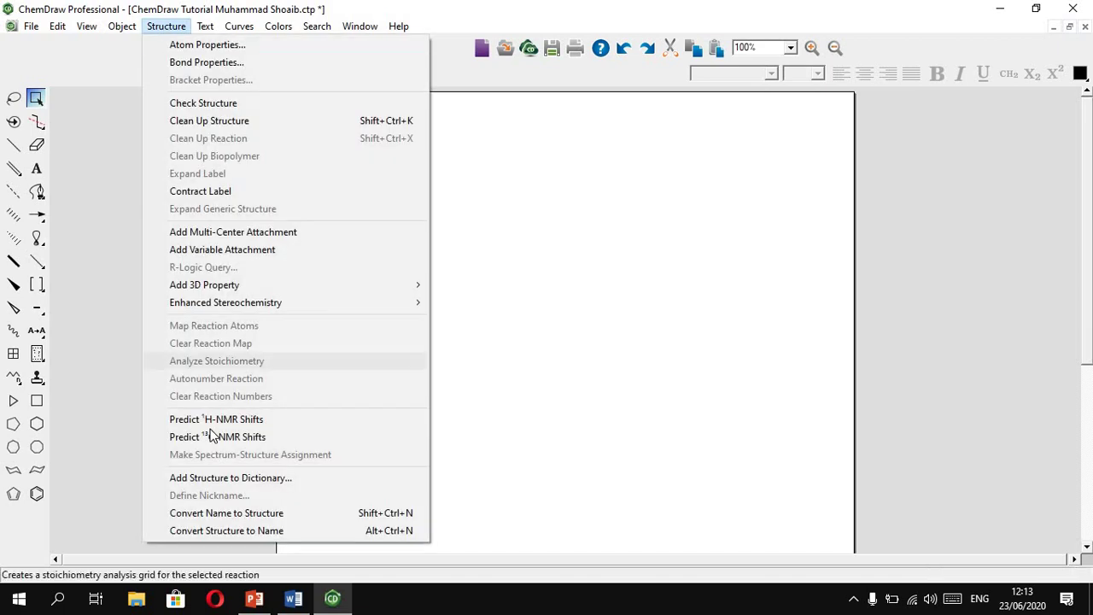
click(227, 529)
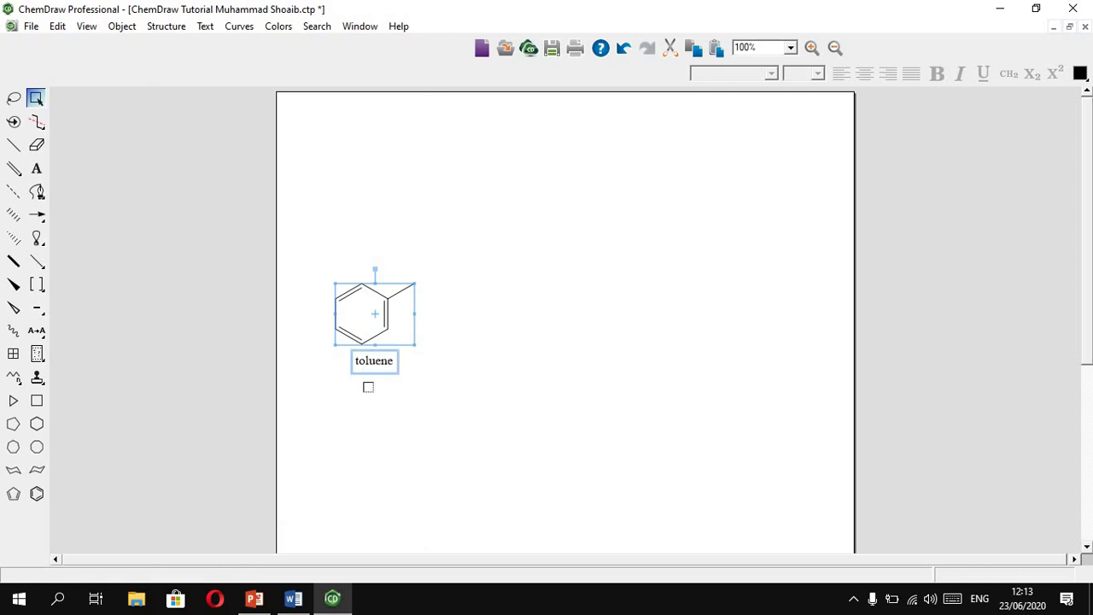
click(370, 381)
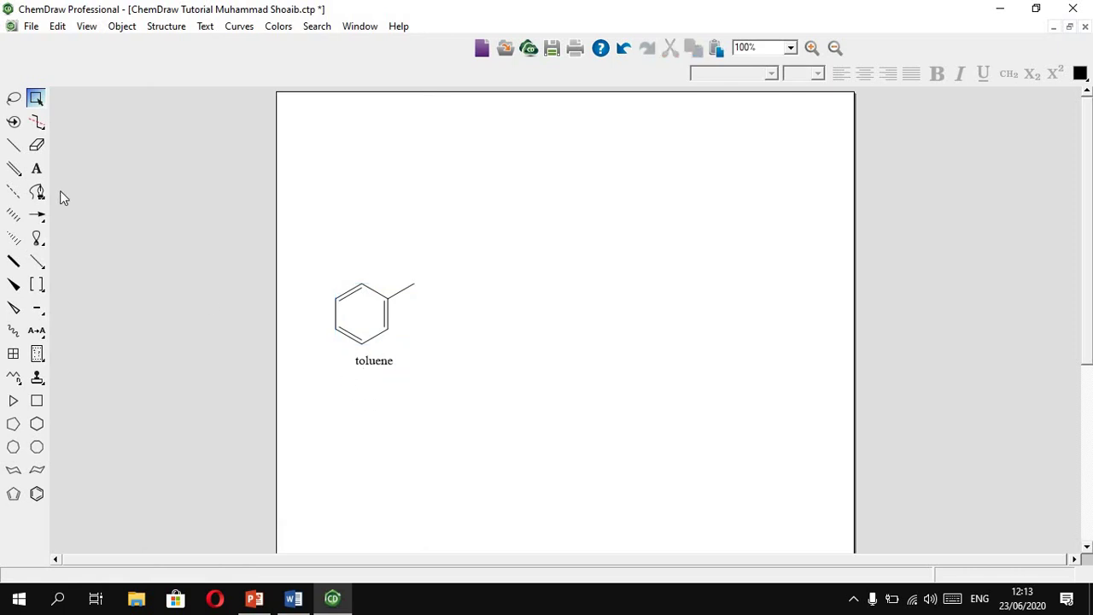
click(38, 171)
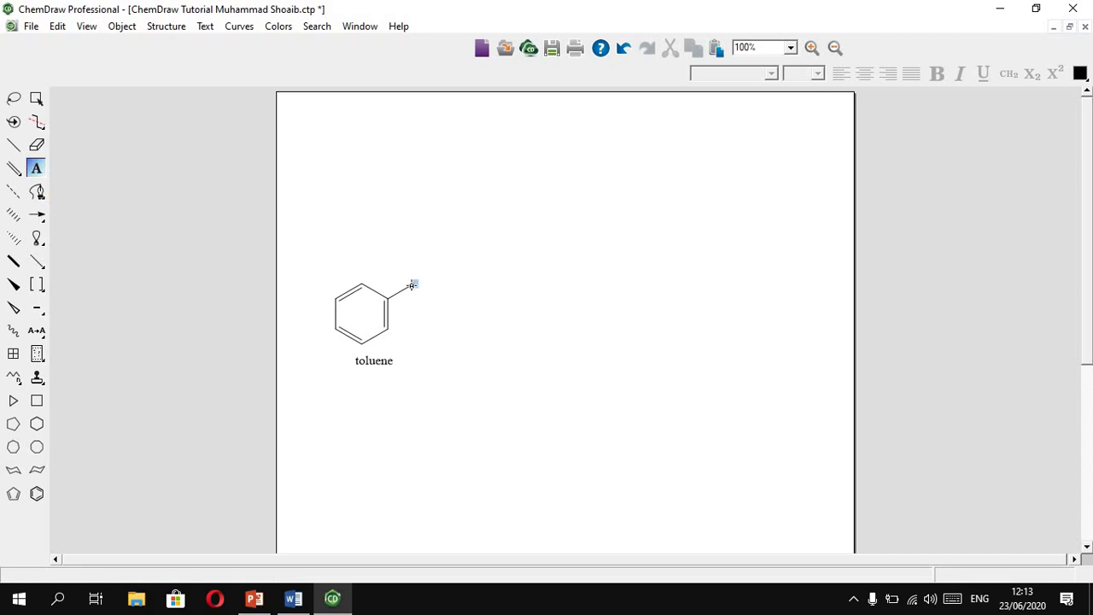
Step: Label the methyl carbon 'CH3', restoring the label with redo after undoing it
click(412, 285)
text(CH3)
key(ctrl+z)
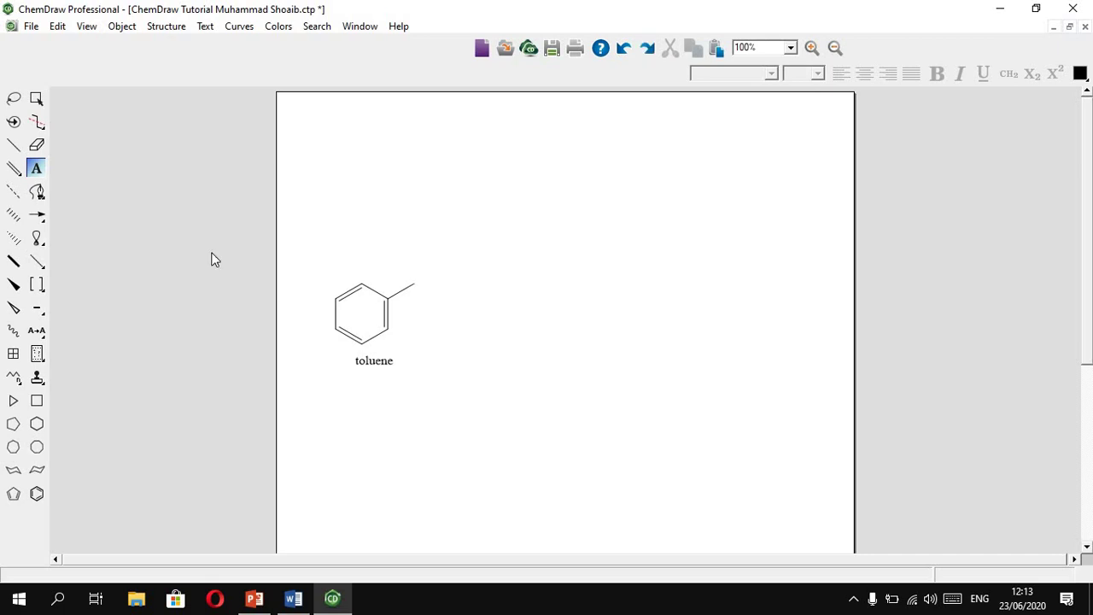
click(36, 168)
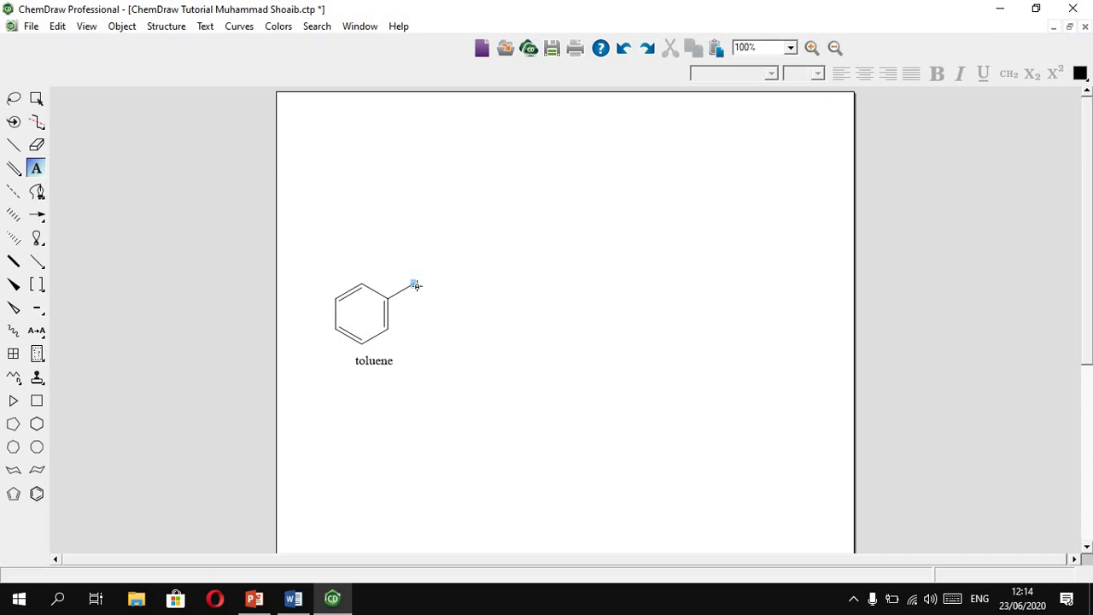
key(ctrl+y)
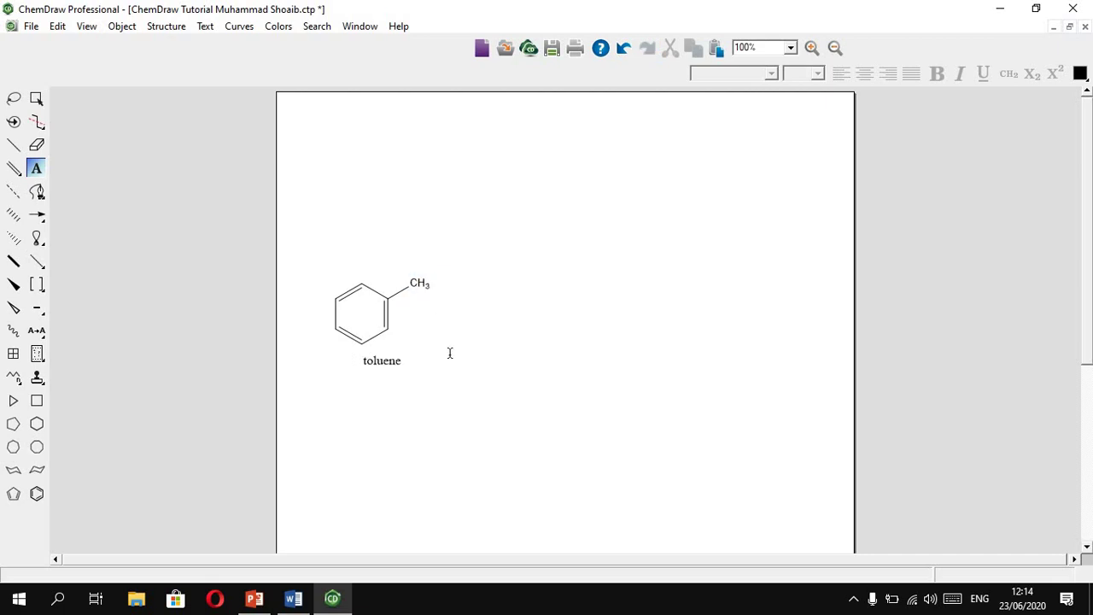
click(12, 144)
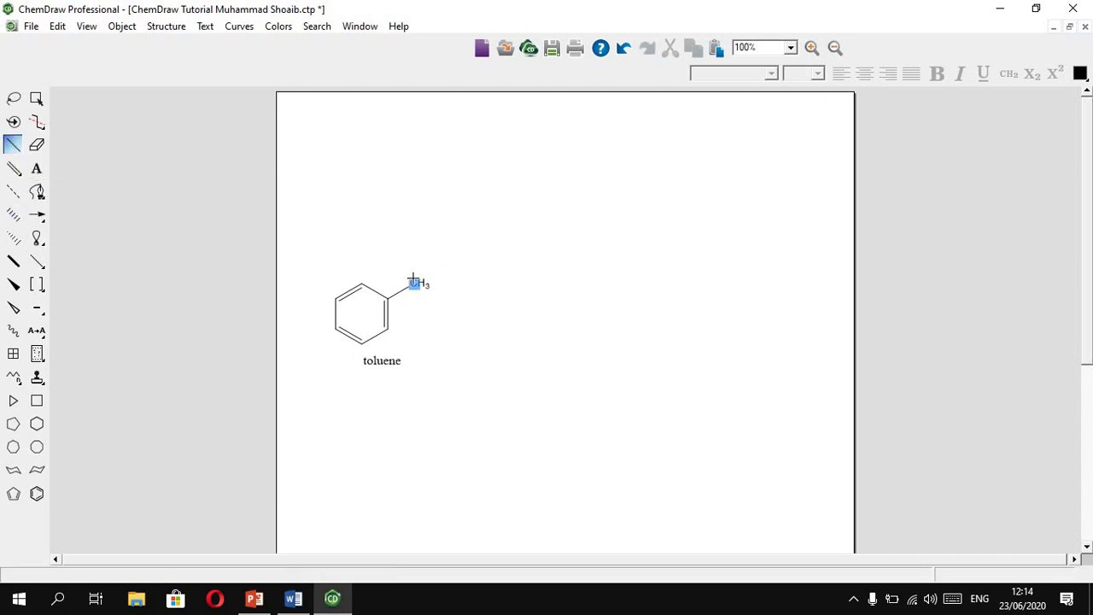
Step: Add a C=O bond upward and an OH bond down-right on the side carbon
drag(413, 278, 414, 253)
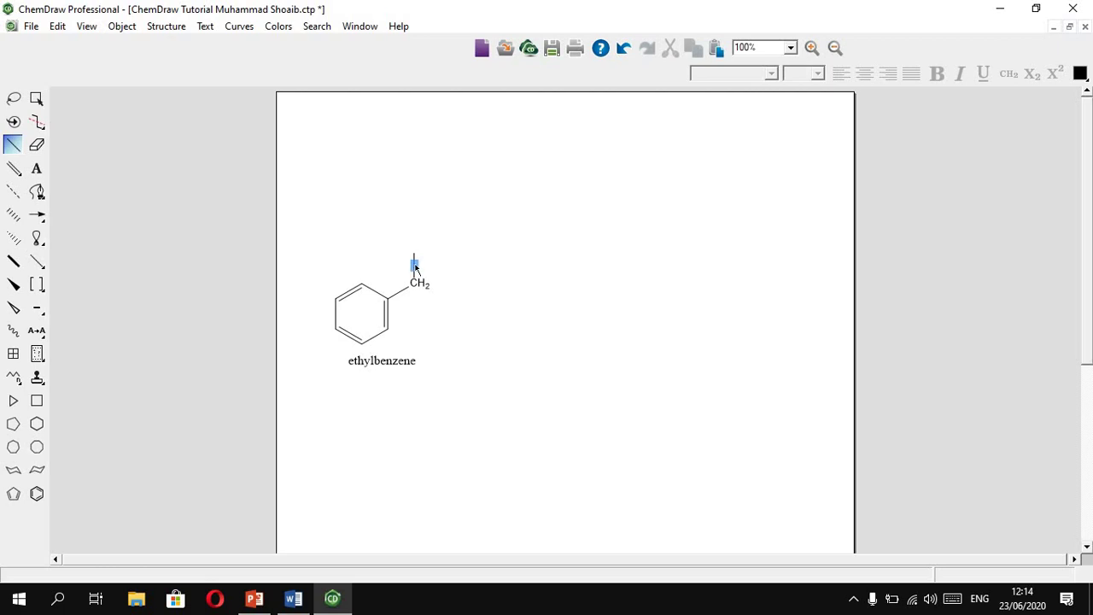
click(414, 266)
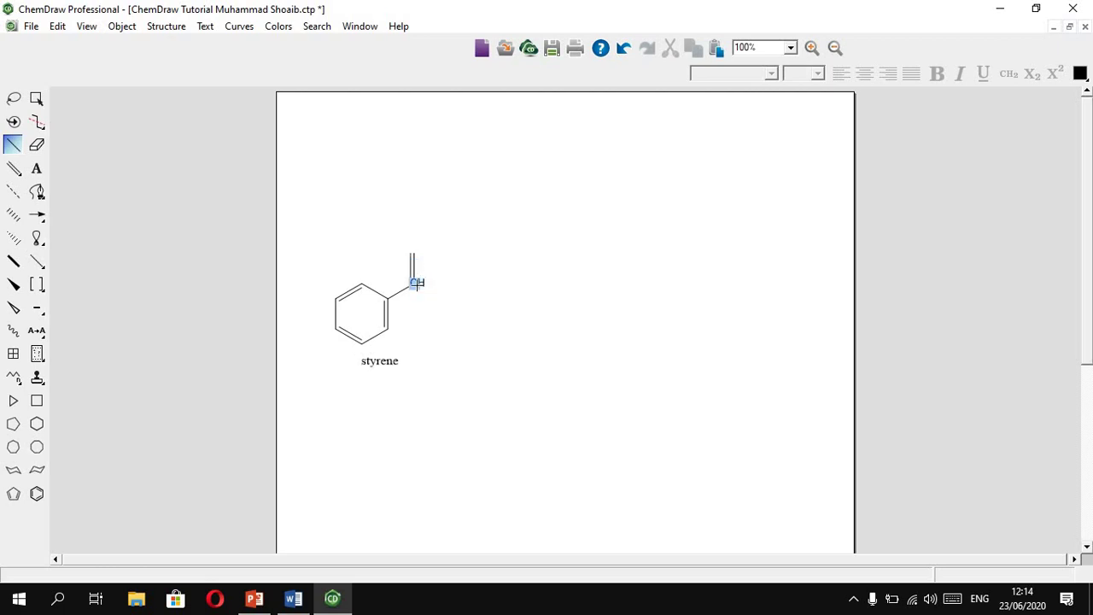
mouse_move(417, 284)
mouse_down()
mouse_move(447, 291)
mouse_move(459, 310)
mouse_up()
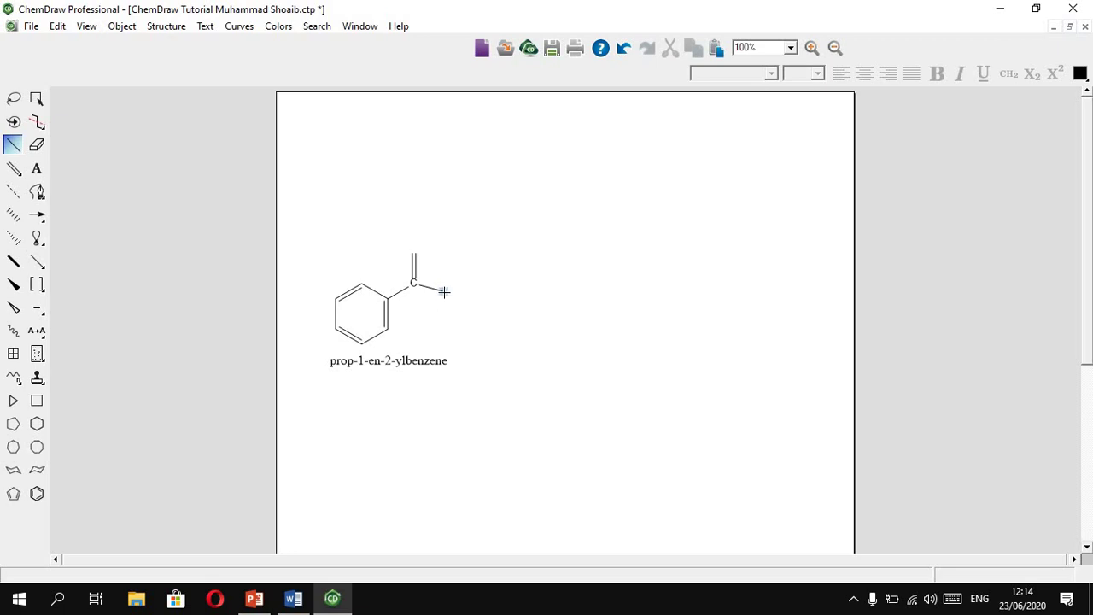
key(o)
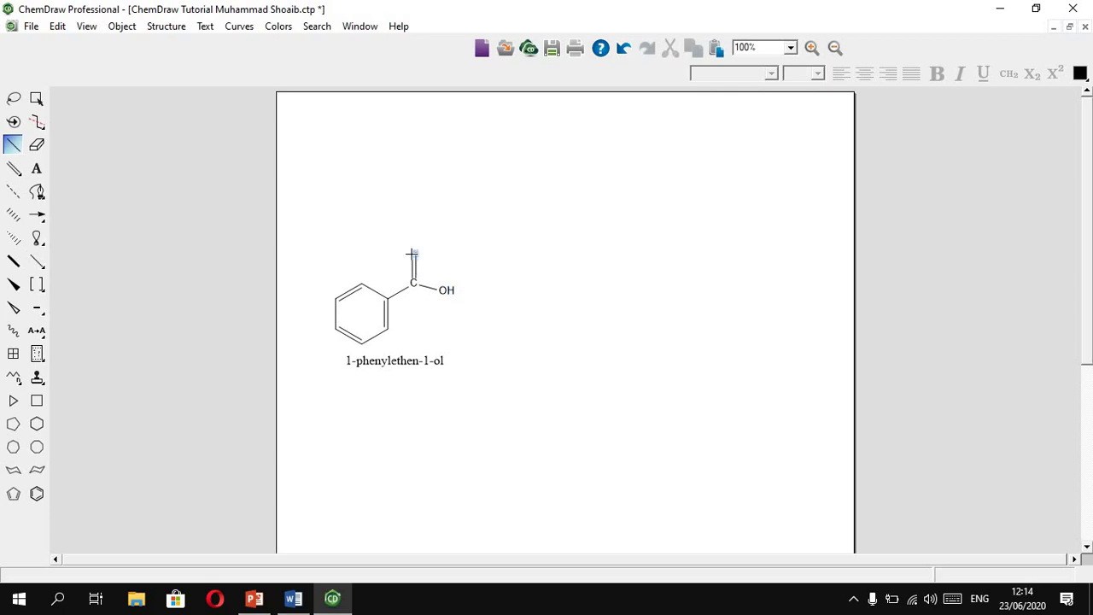
key(o)
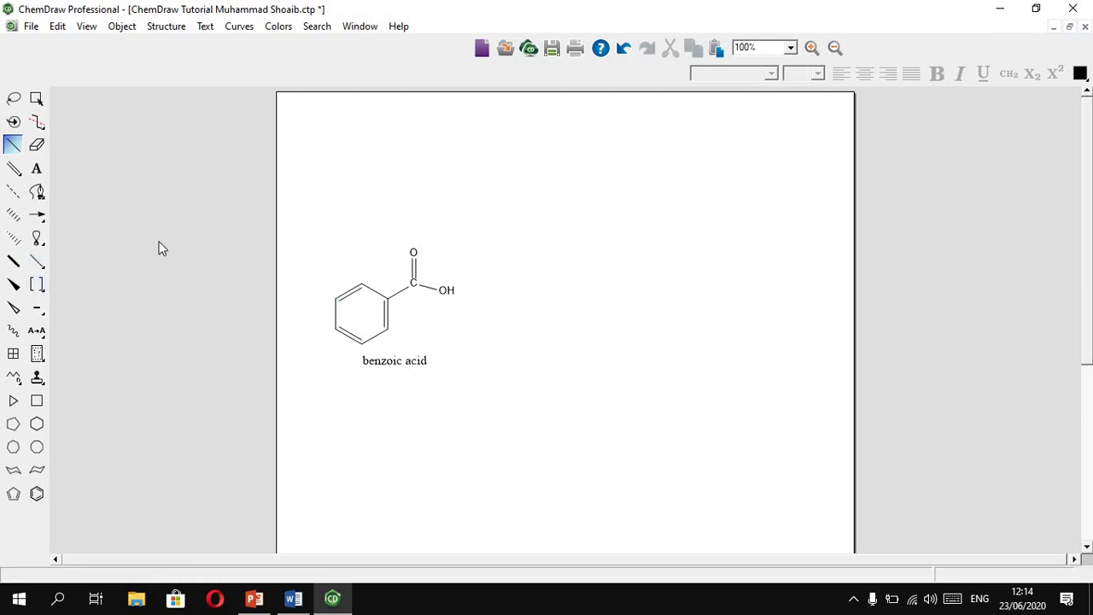
Step: Place a small plus sign to the right of benzoic acid with the charge Plus tool
click(36, 167)
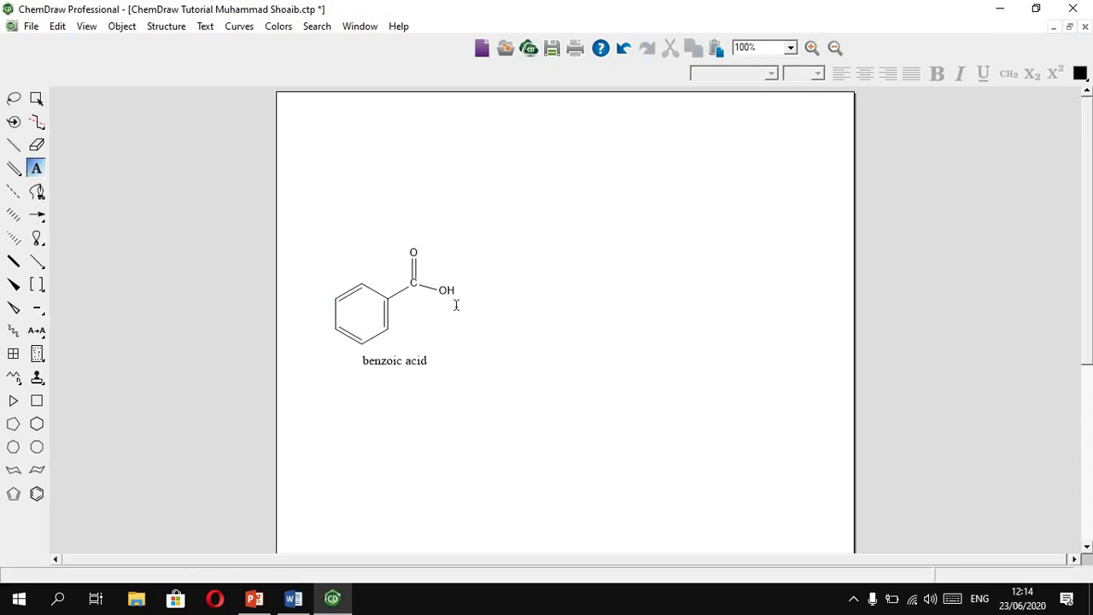
click(453, 317)
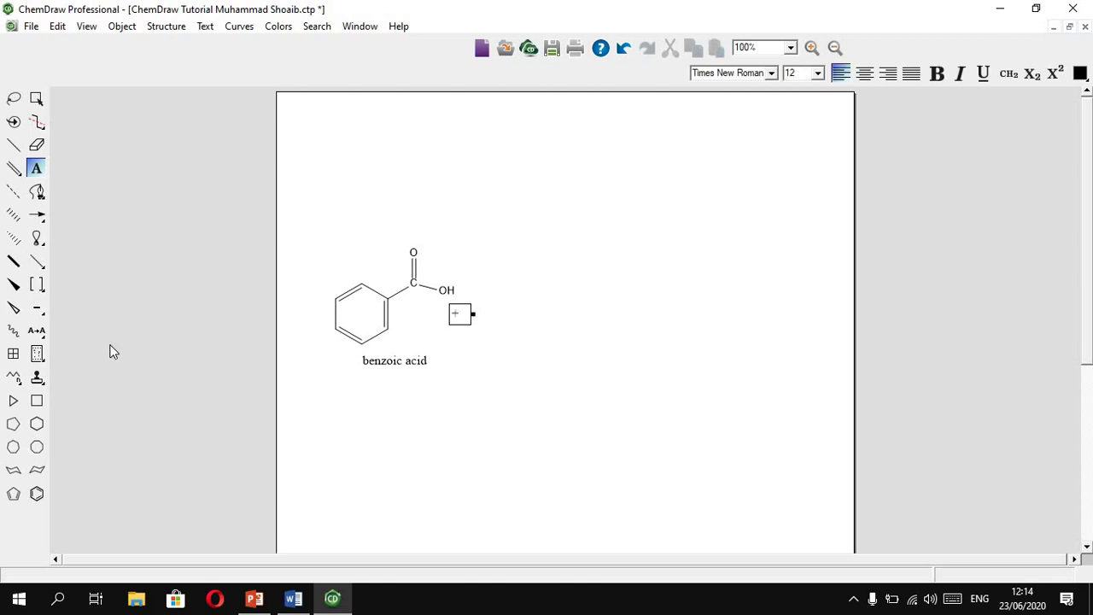
drag(44, 316, 88, 328)
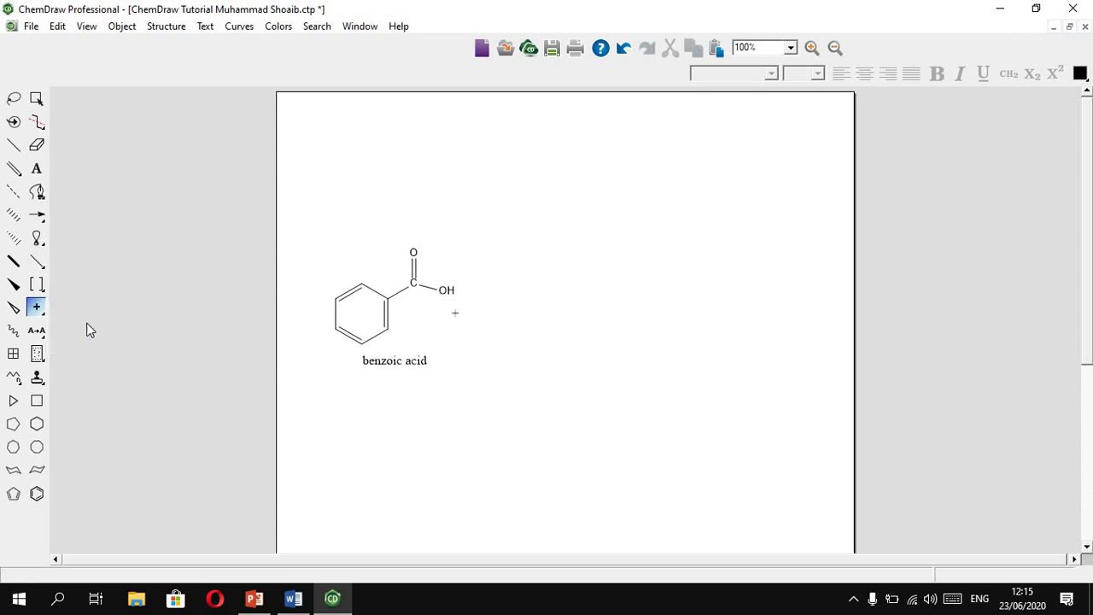
click(441, 313)
click(36, 146)
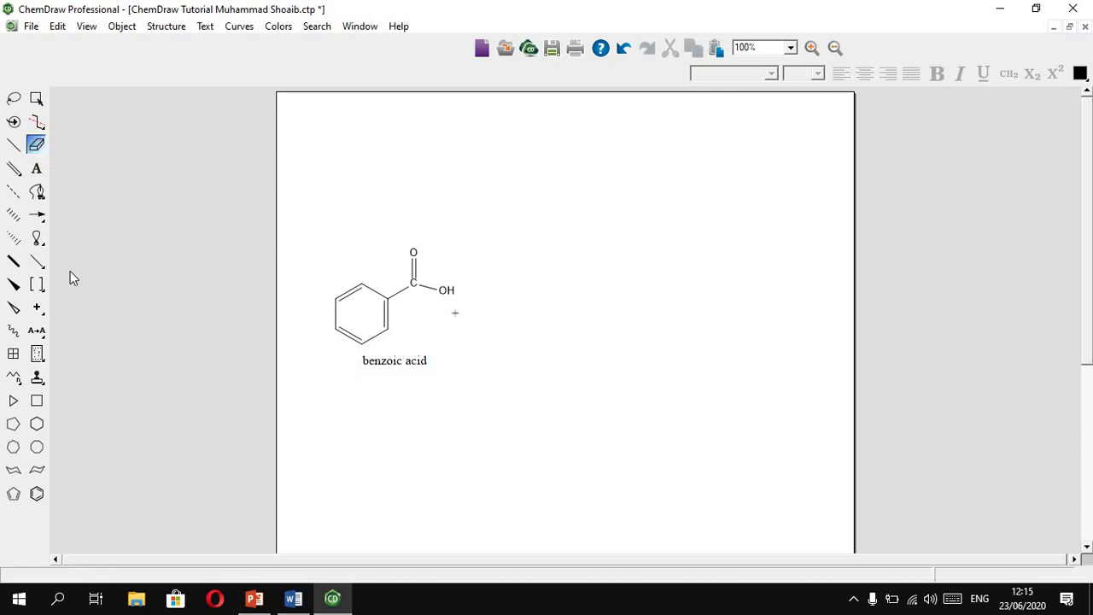
Step: Add the label 'NaOH' after the plus sign and draw a right-pointing reaction arrow after it
click(41, 169)
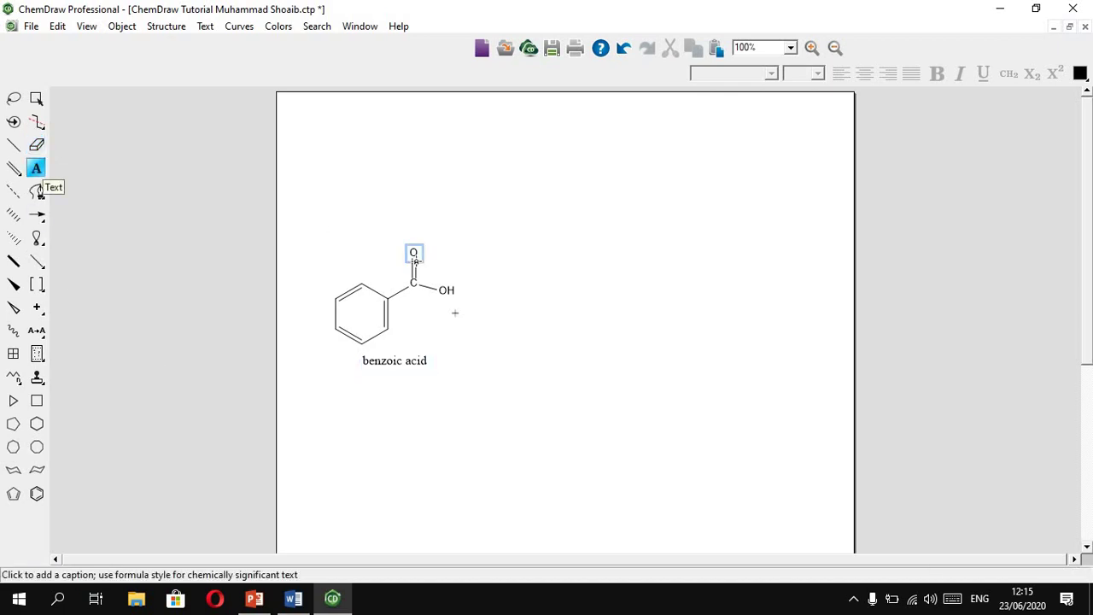
click(481, 313)
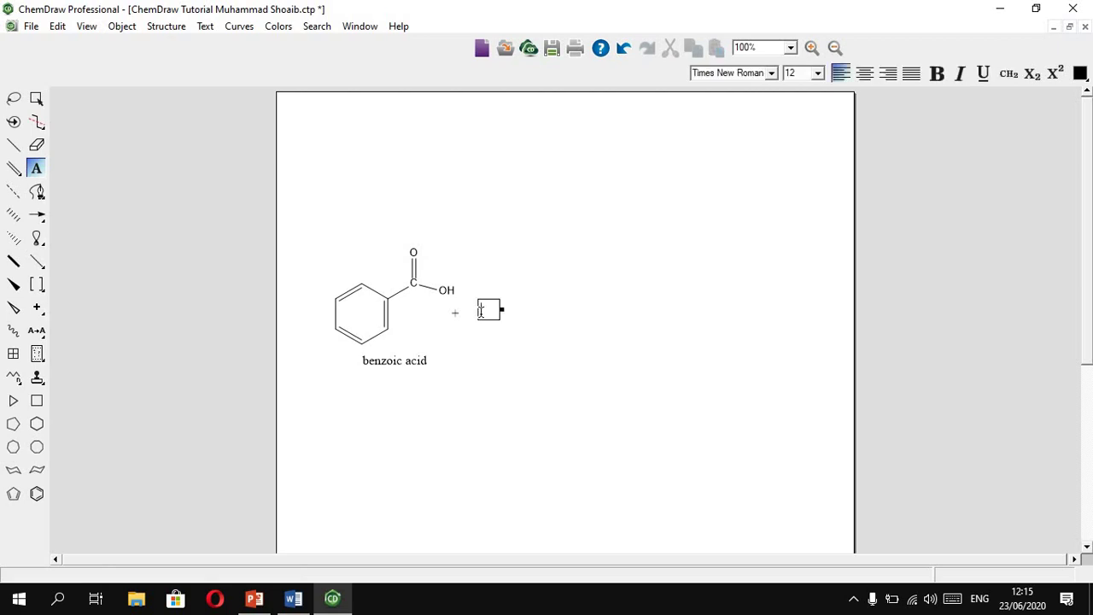
text(NaOH)
click(39, 215)
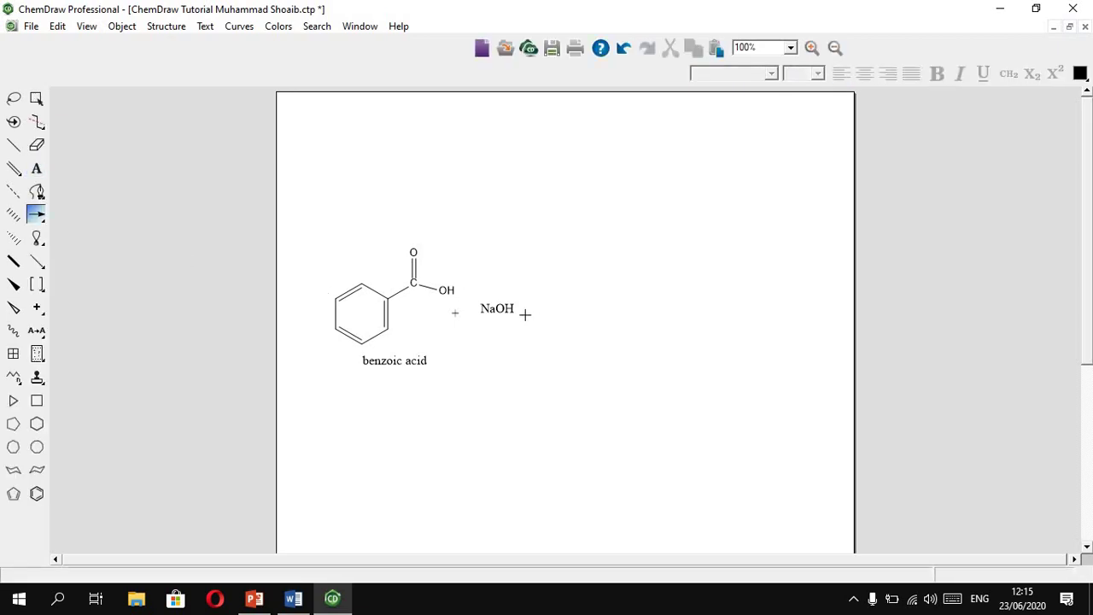
drag(525, 313, 569, 313)
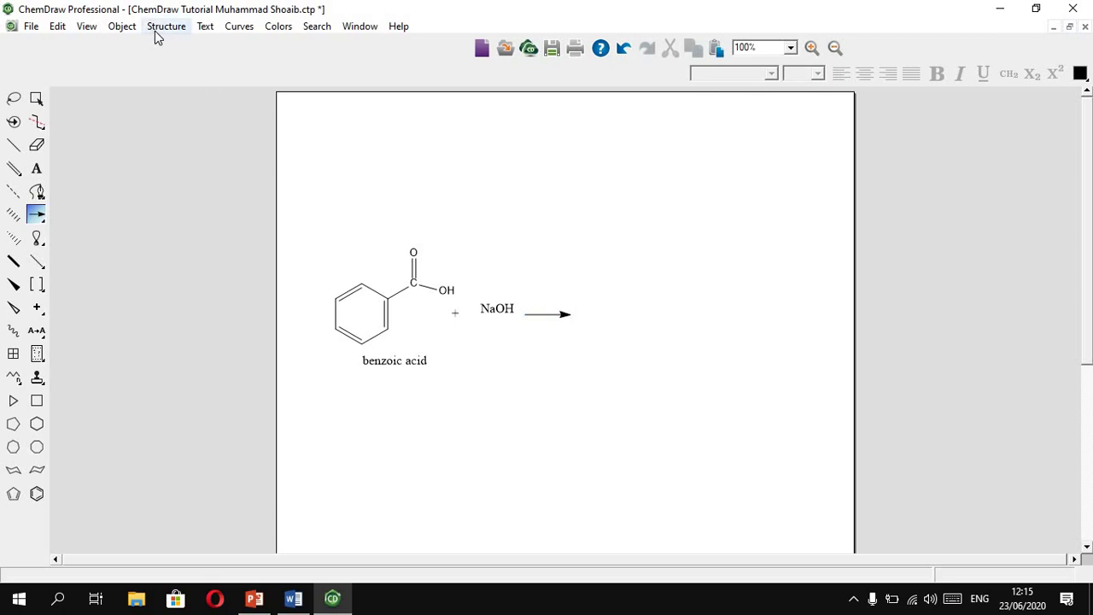
Step: Insert the 'sodium benzoate' structure by name and move it right of the arrow
key(ctrl+shift+n)
text(sodium be)
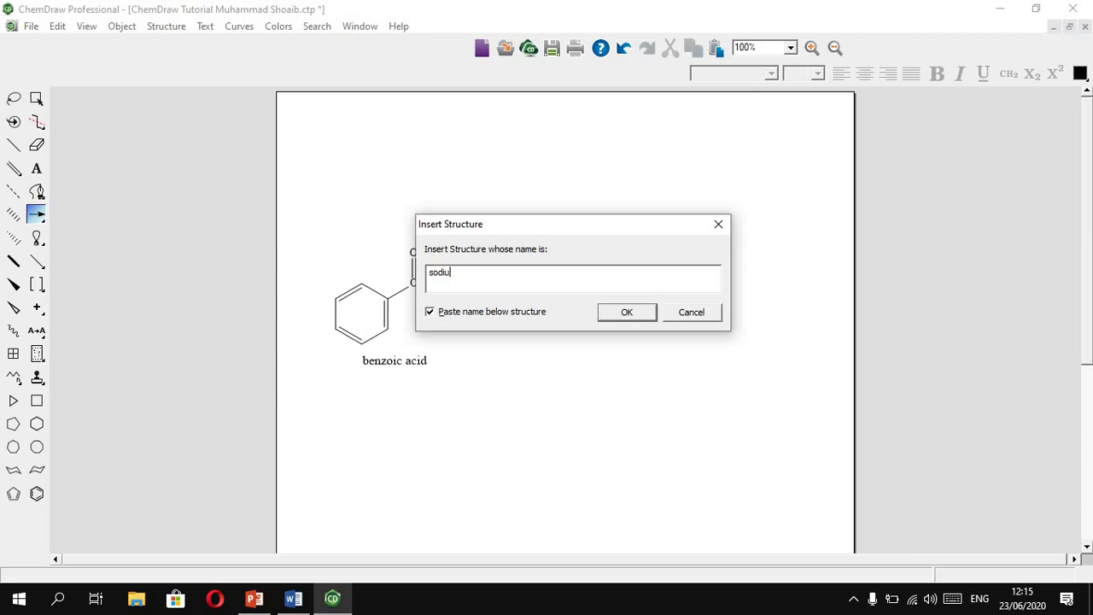
text(oate)
key(Return)
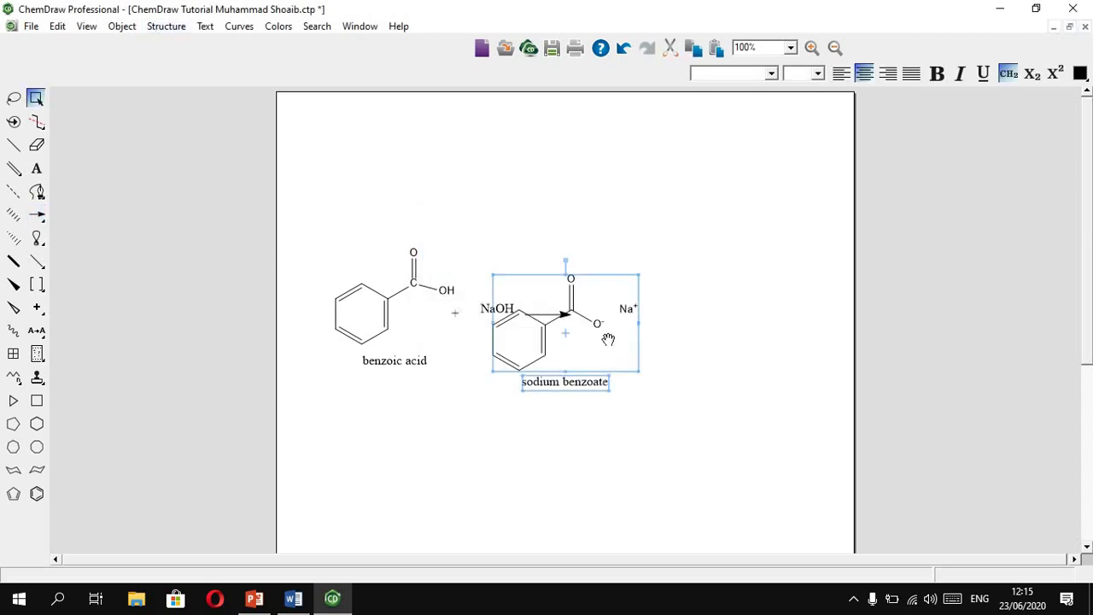
drag(608, 336, 703, 316)
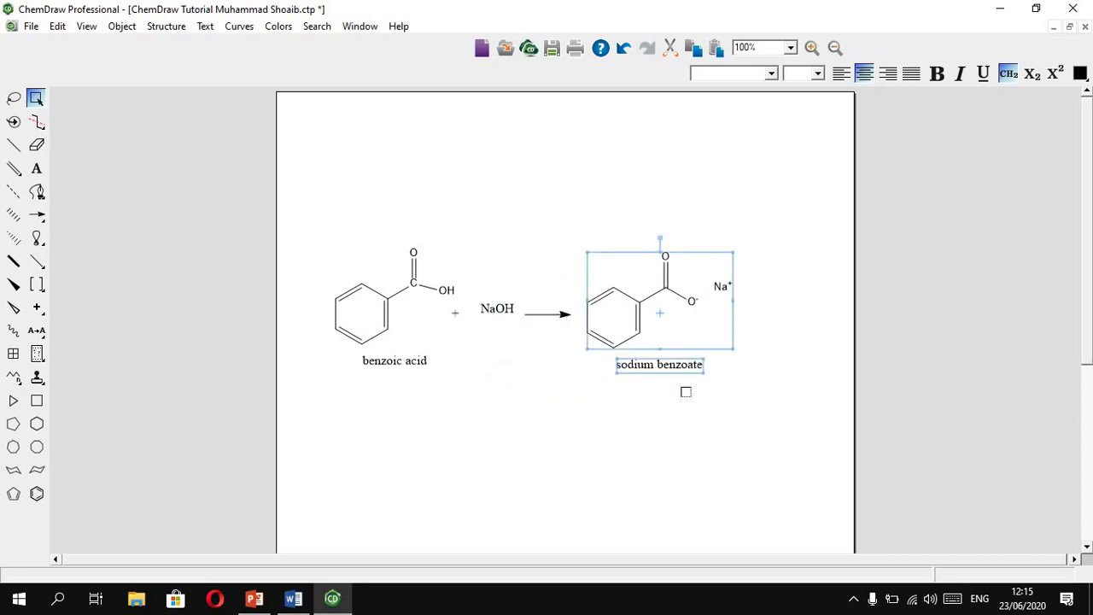
click(686, 391)
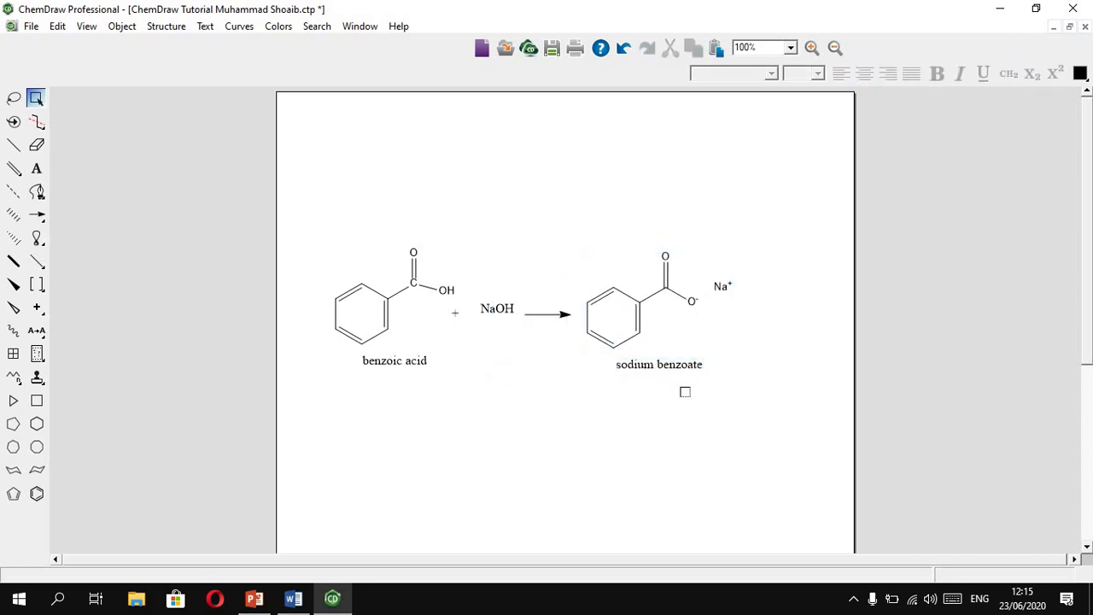
Step: Add a '+' label and an 'H2O' label to the right of sodium benzoate
click(37, 170)
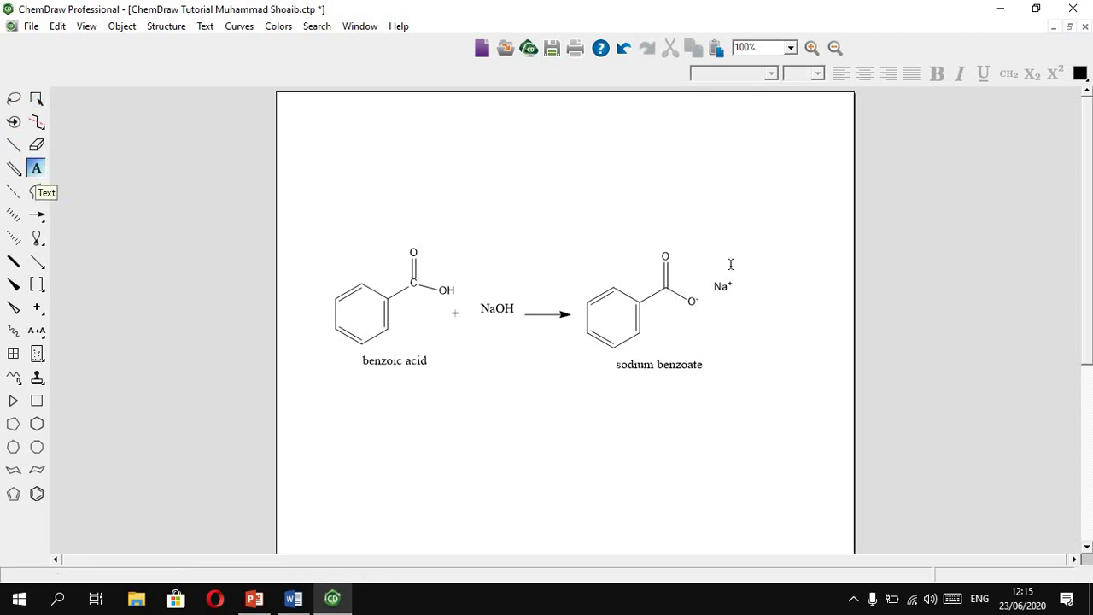
click(726, 325)
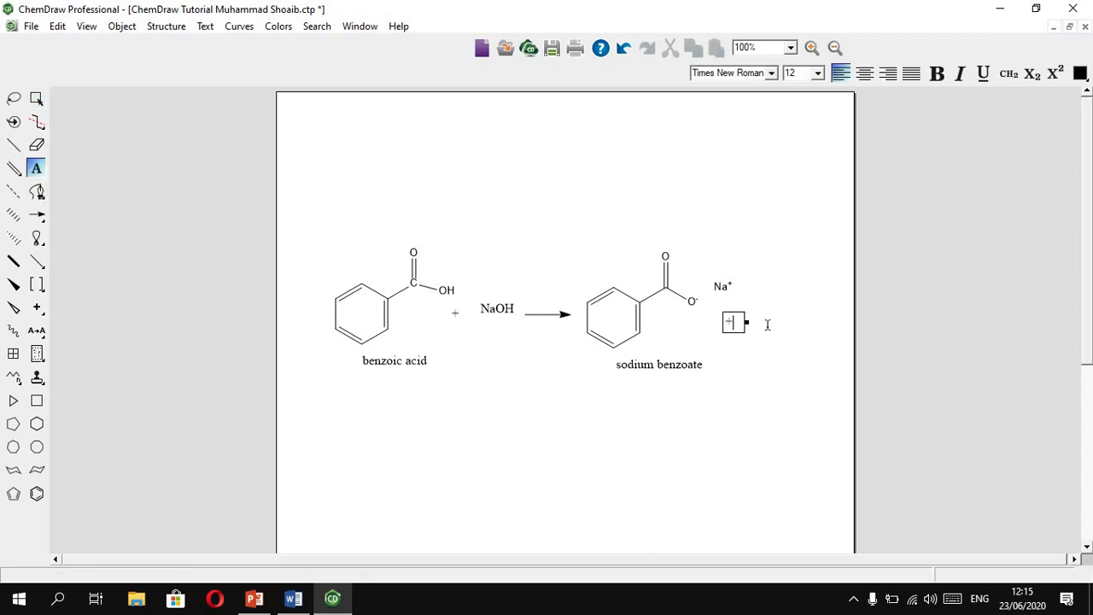
click(764, 322)
text(H2)
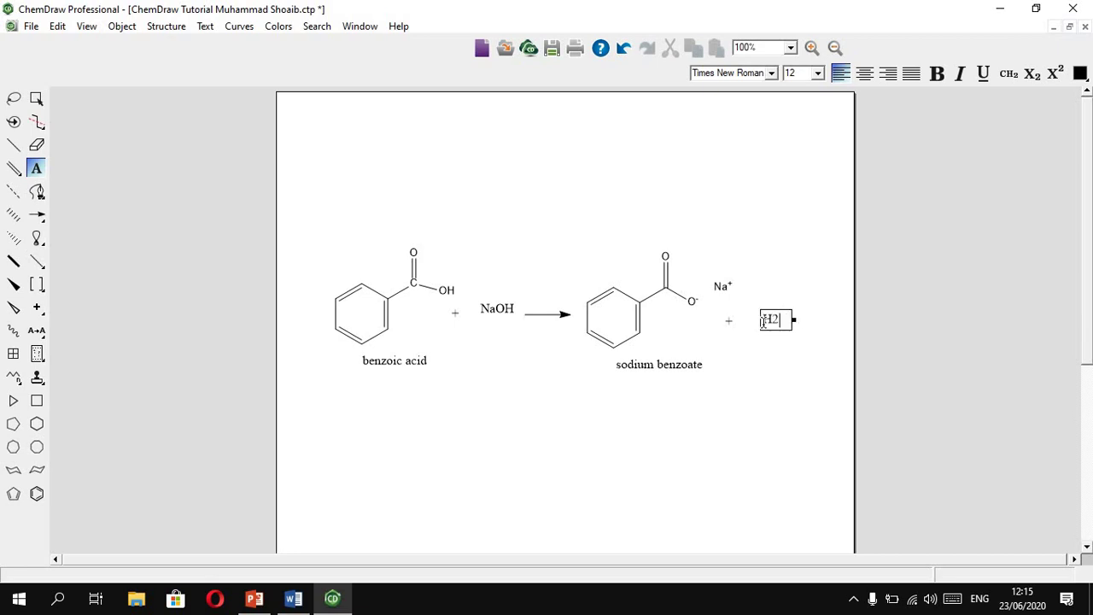
text(oO)
Step: Format the 2 in the H2O label as a subscript
double_click(761, 319)
click(1009, 73)
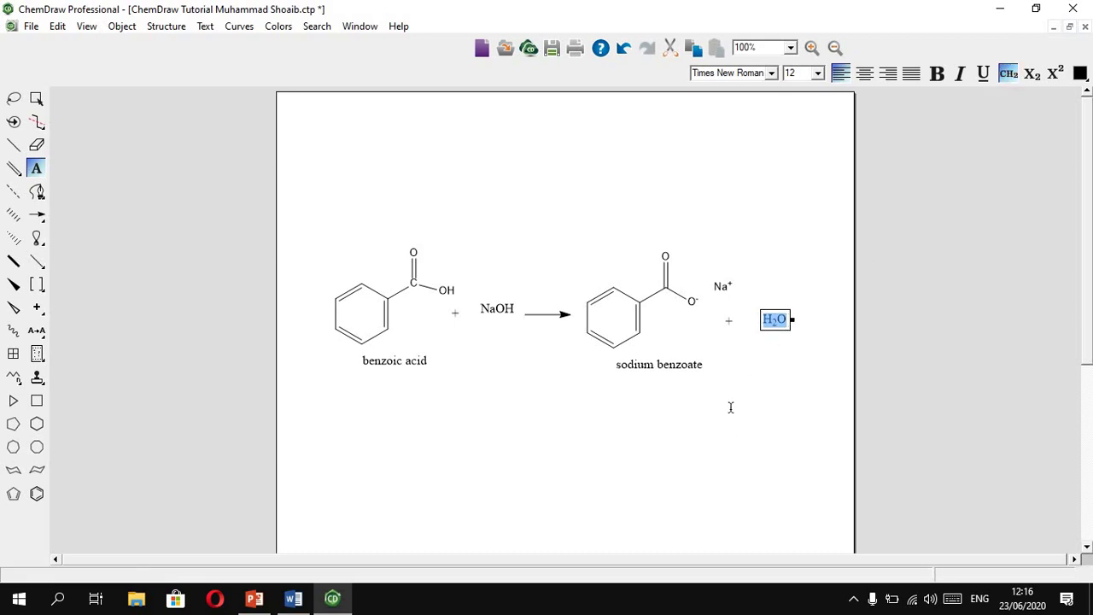
key(ctrl+z)
click(778, 322)
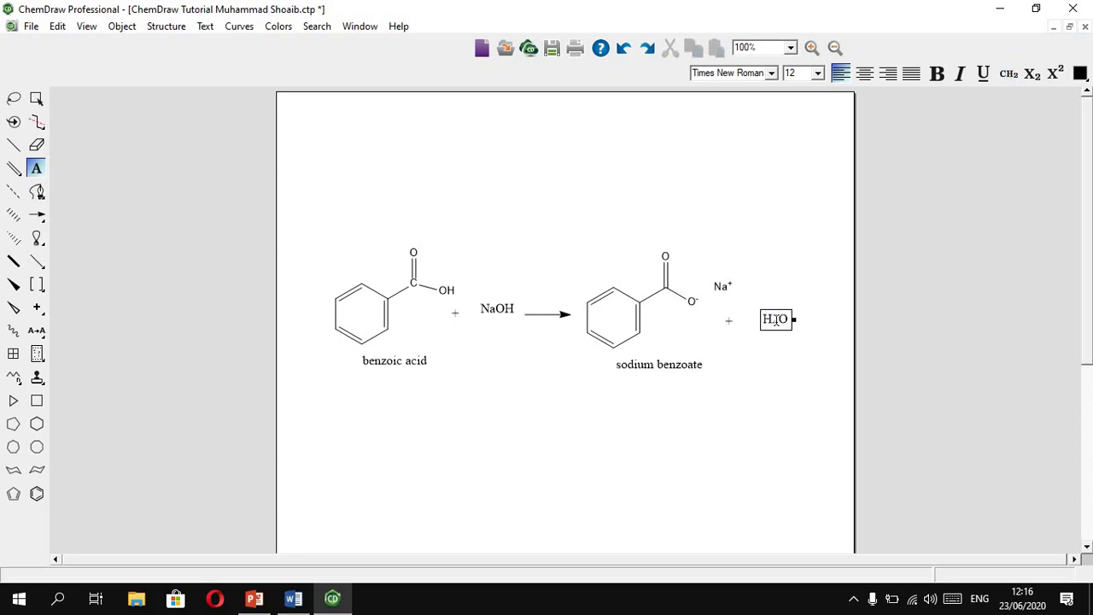
click(1032, 75)
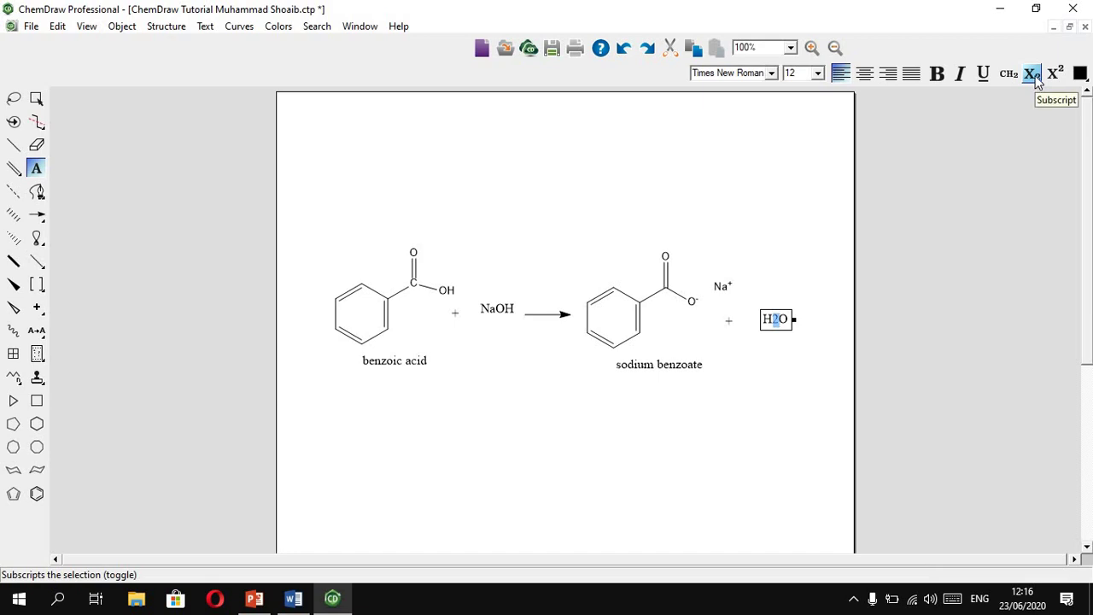
click(1080, 73)
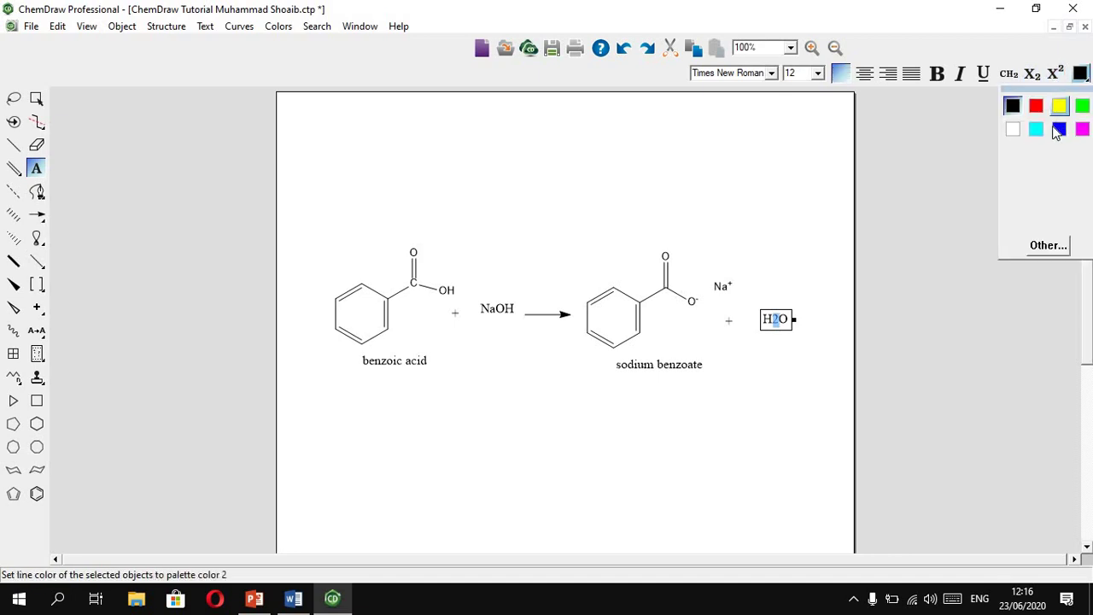
click(876, 166)
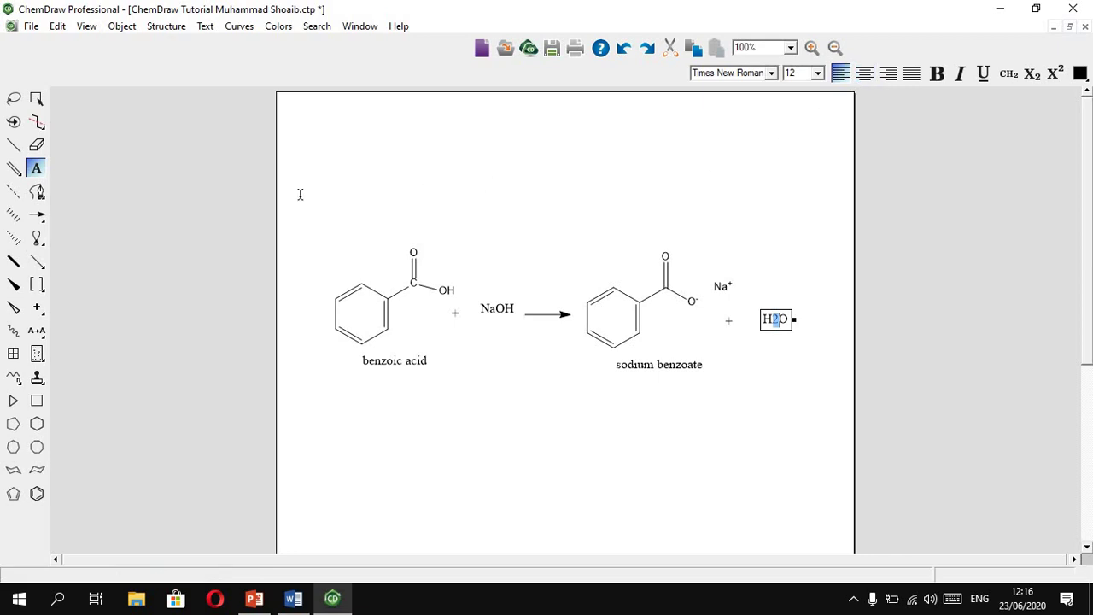
key(ctrl+minus)
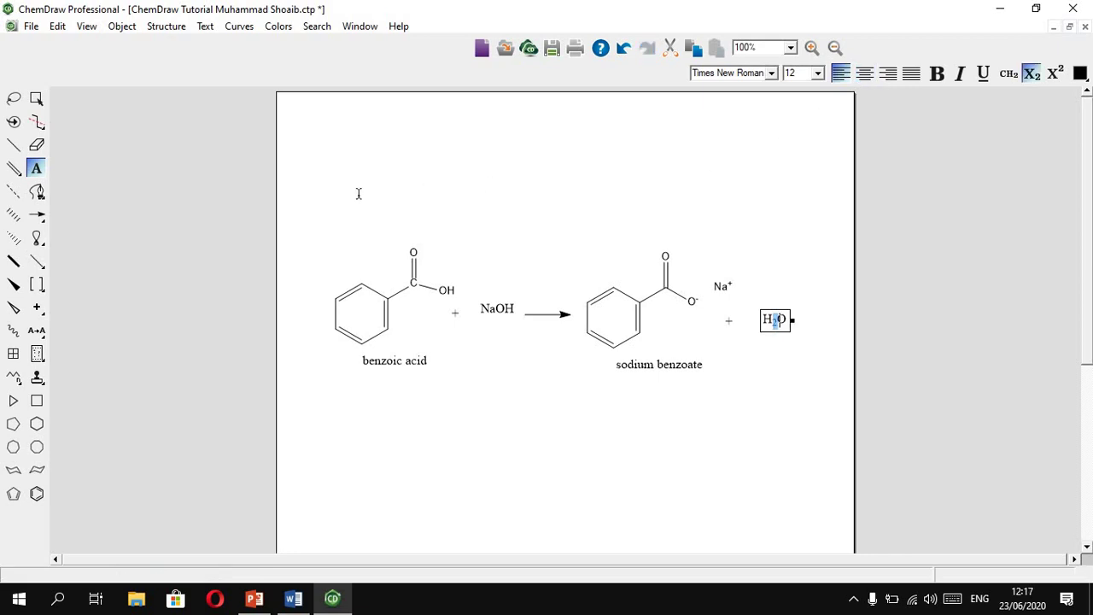
click(36, 215)
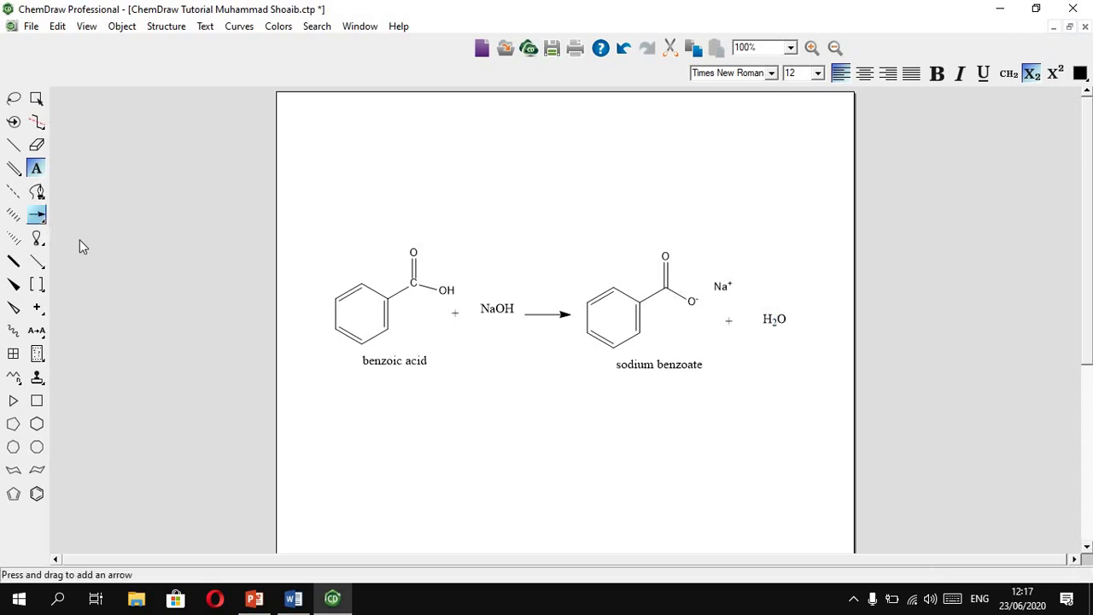
Step: Draw curved mechanism arrows from NaOH to the OH and looping at the carbonyl oxygen
drag(36, 214, 155, 282)
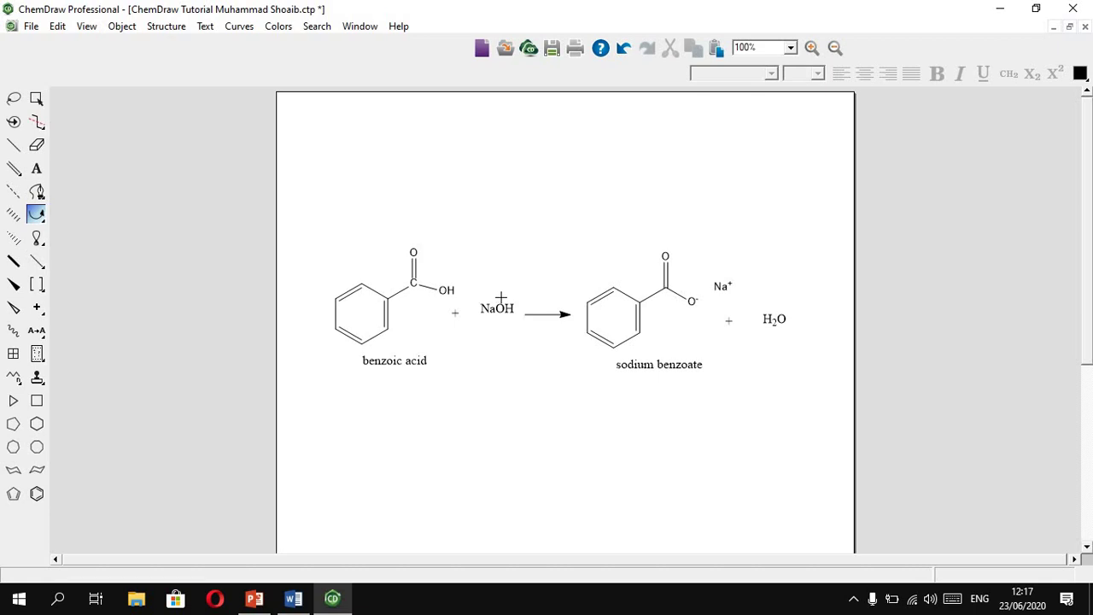
drag(499, 295, 456, 284)
drag(426, 258, 422, 243)
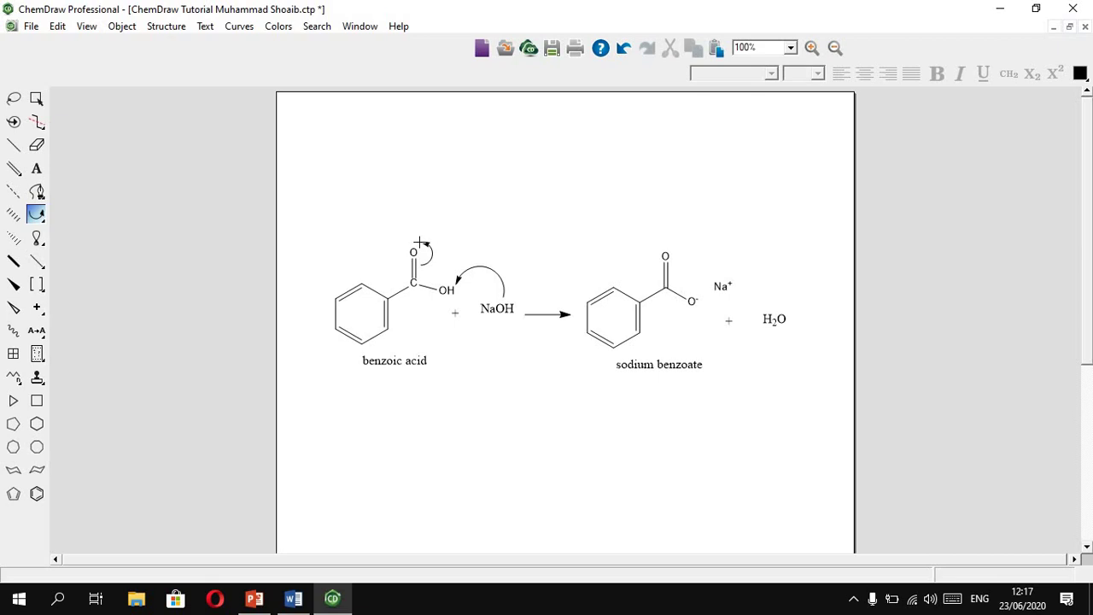
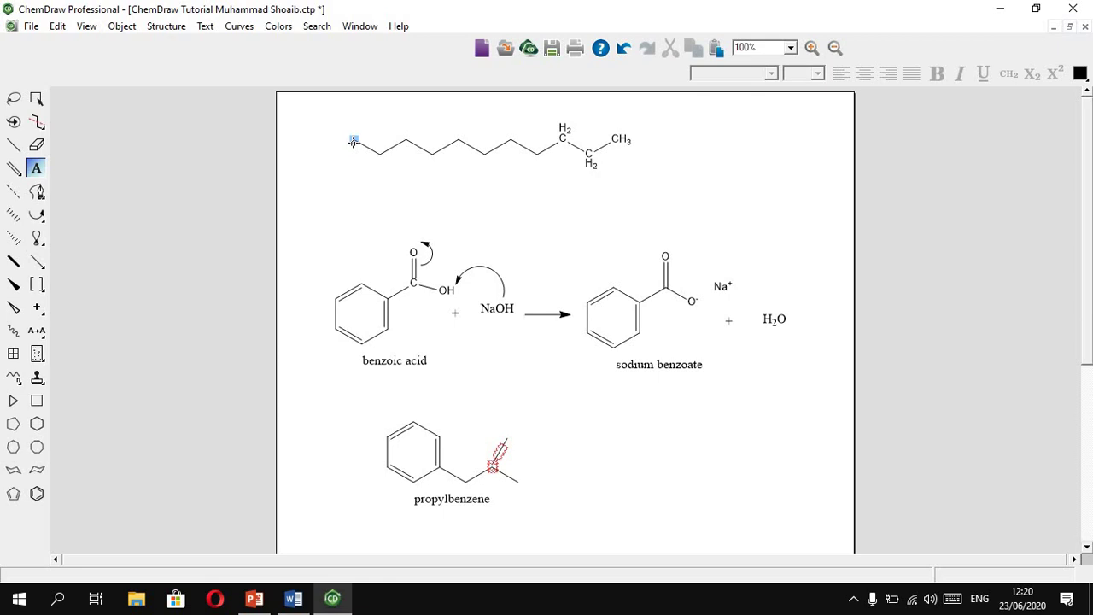
Step: Label the chain's left end atom Cl and add an NH2 bond on the adjacent carbon
click(352, 141)
text(Cl)
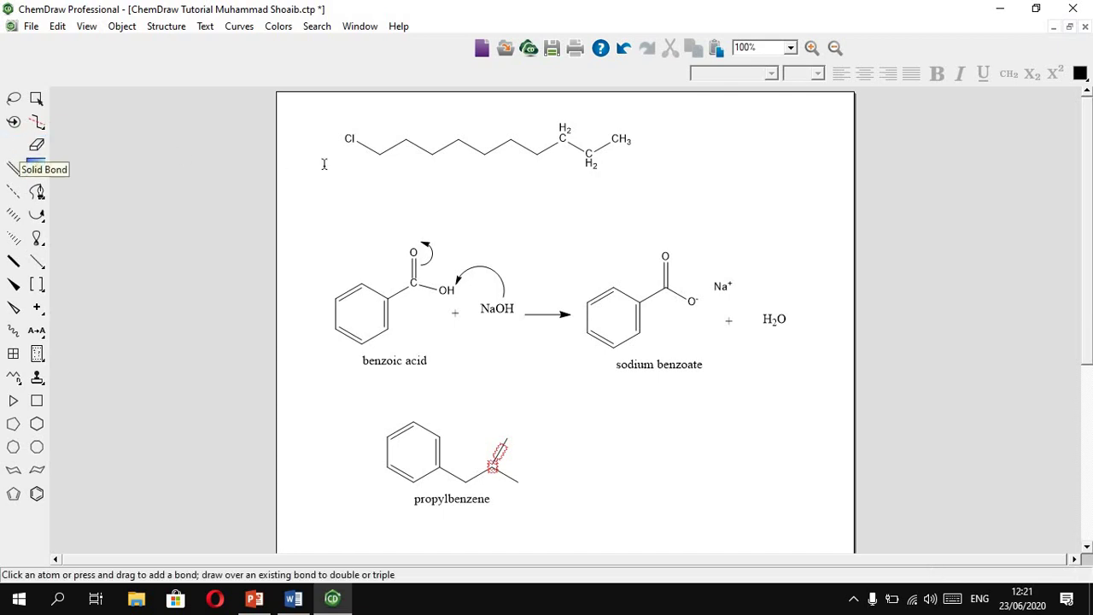
click(14, 145)
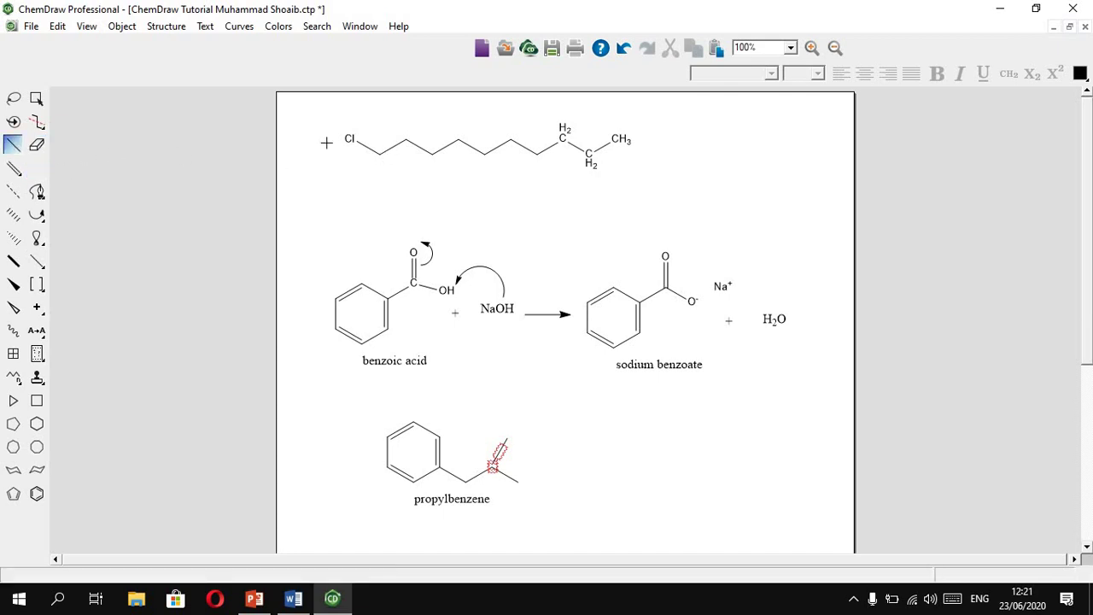
click(379, 161)
key(n)
Step: Copy the whole chloro-amino chain and switch to Word's 'Basic Concept Organic' document
click(39, 102)
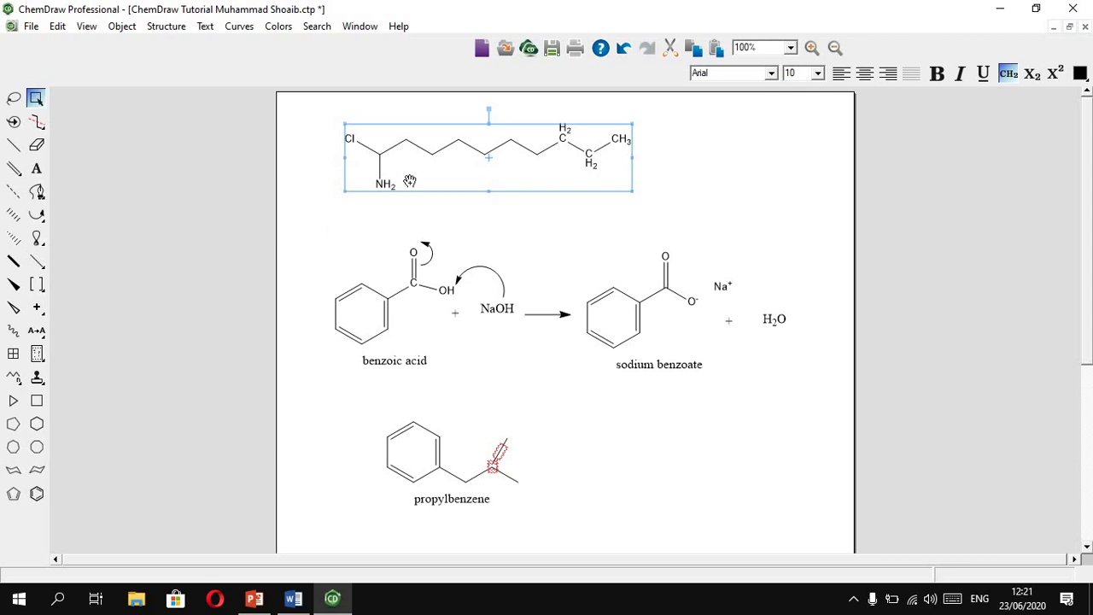
click(293, 599)
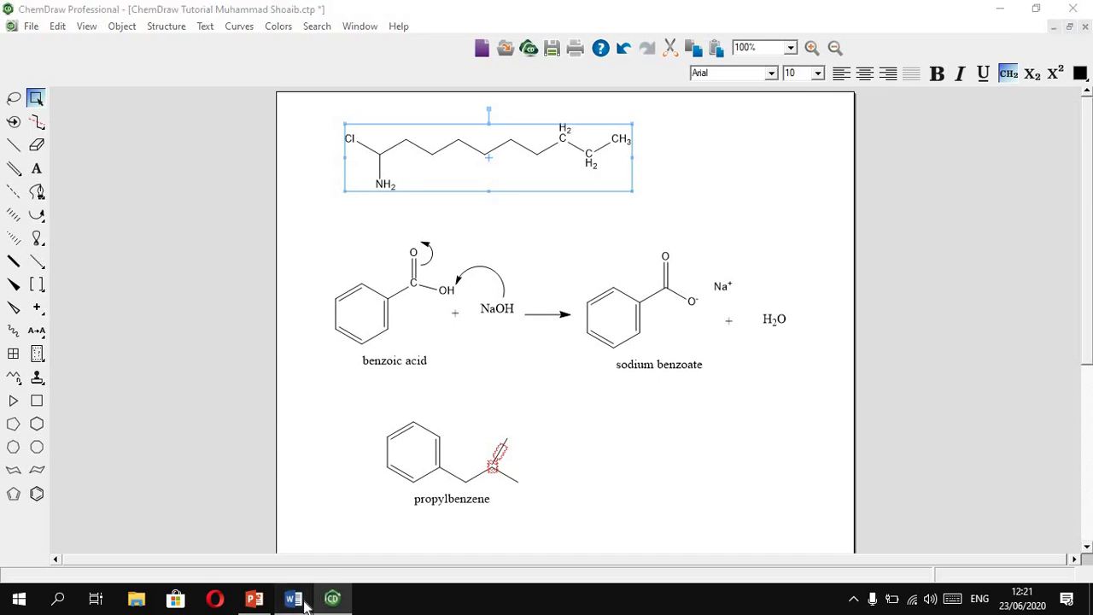
drag(1092, 265, 1092, 568)
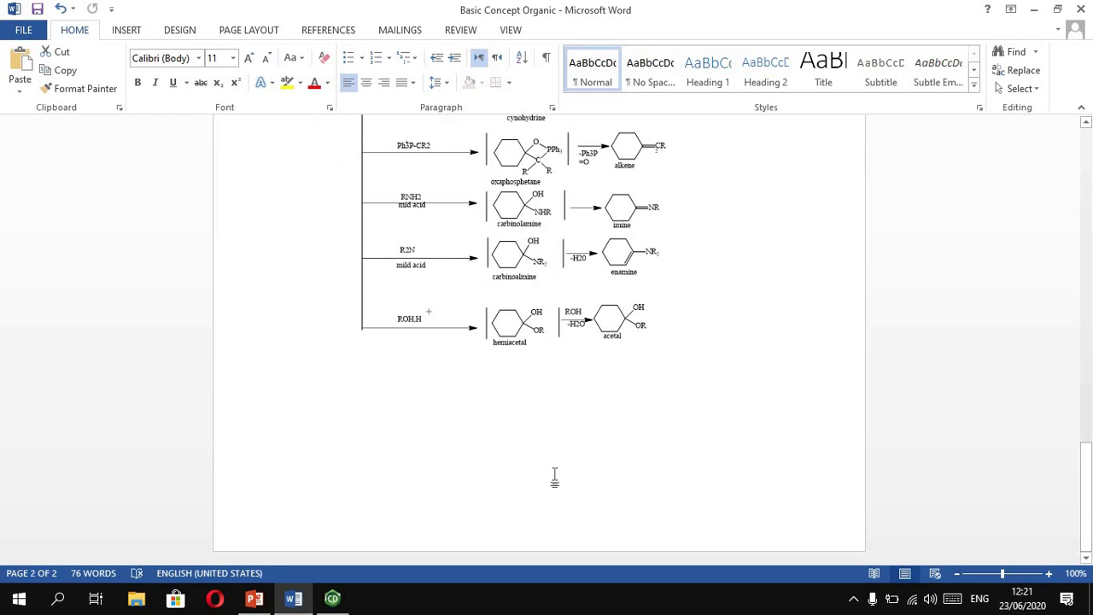
Step: Paste the copied chloro-amino chain below the acetal reaction scheme
click(650, 461)
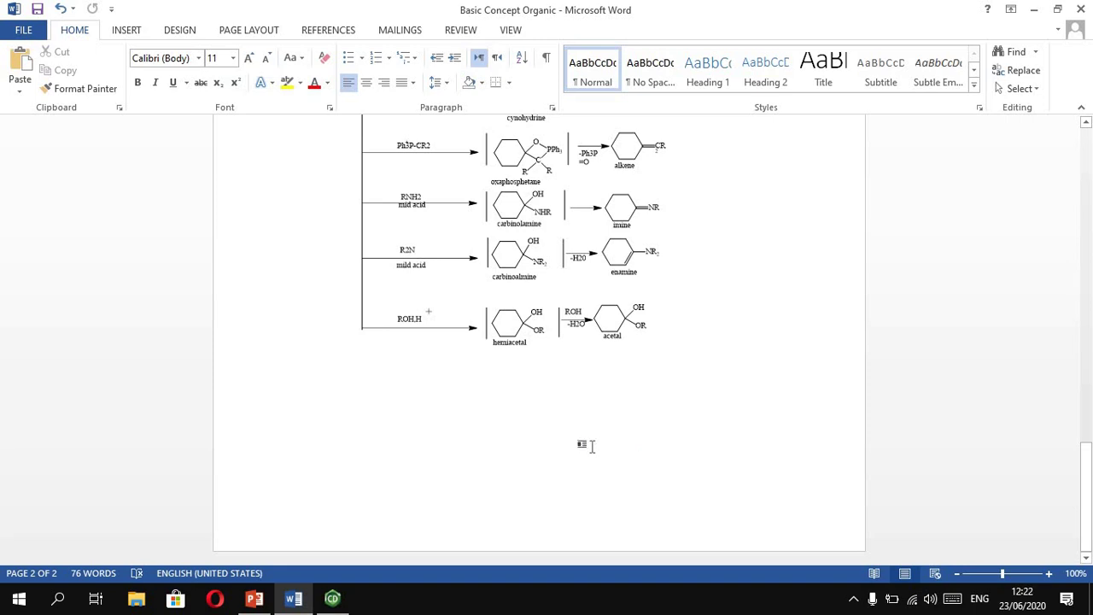
key(ctrl+v)
click(479, 390)
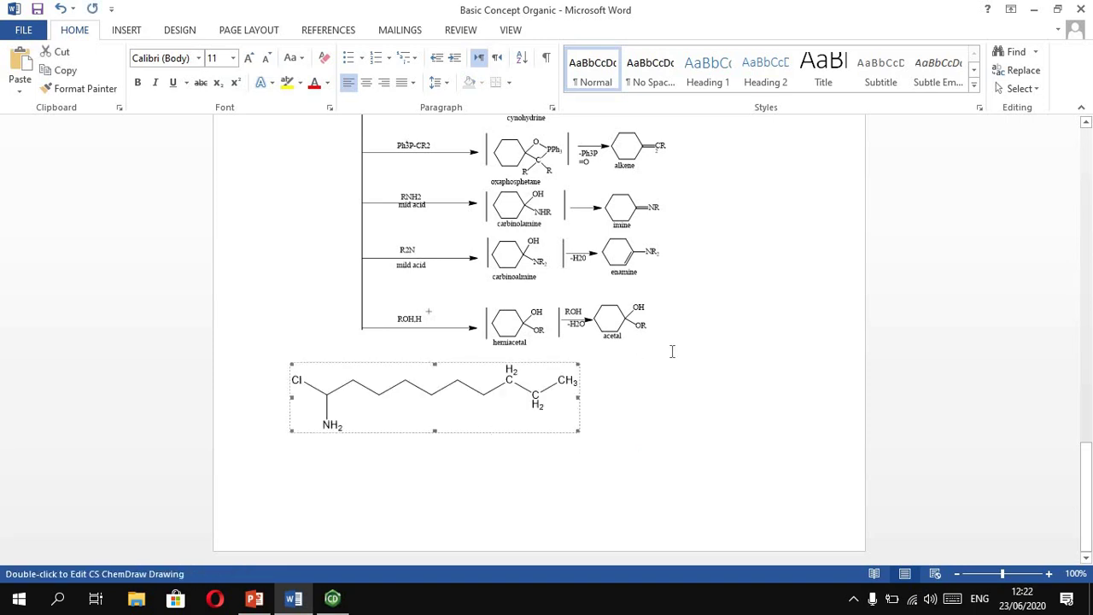
Step: Insert an empty line above the pasted structure and open it for editing in ChemDraw
click(672, 351)
key(Return)
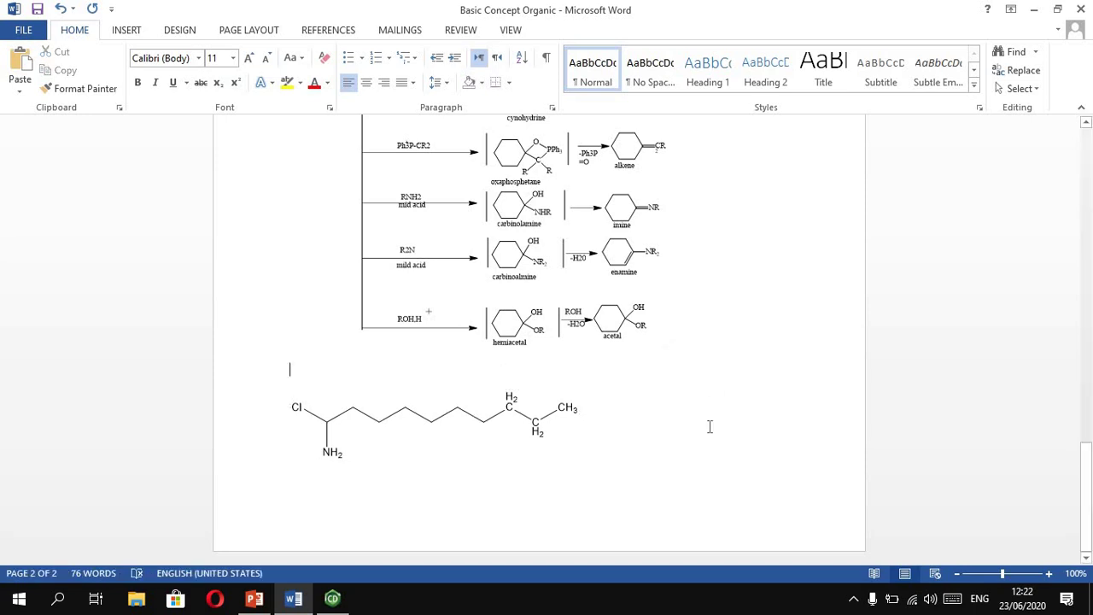
click(444, 435)
double_click(412, 429)
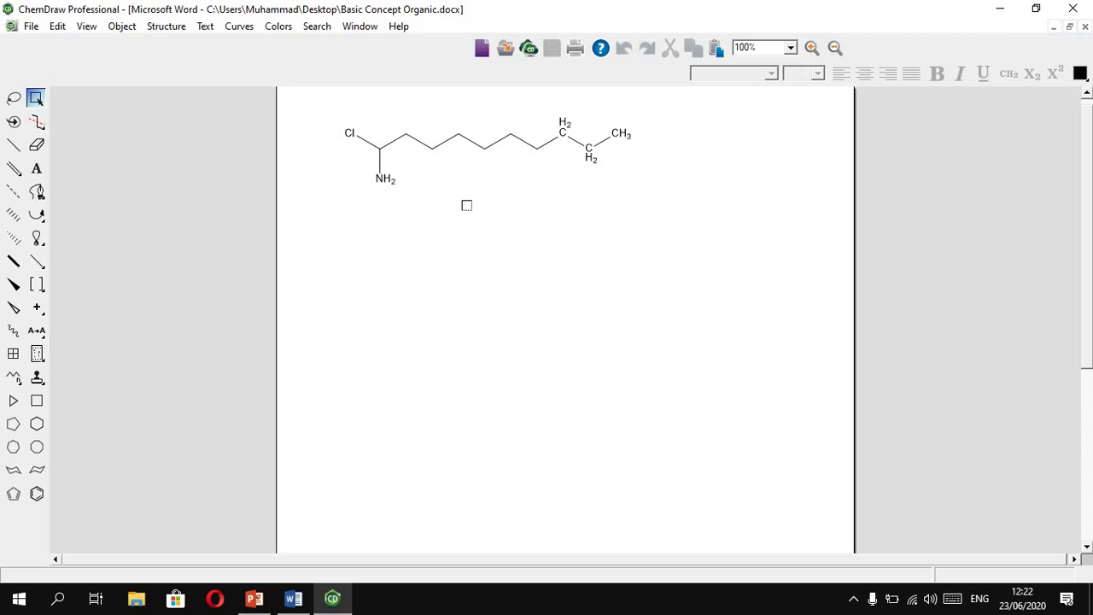
Step: Erase the NH2 group and the CH2–CH3 end groups from the embedded chain
click(294, 600)
click(334, 598)
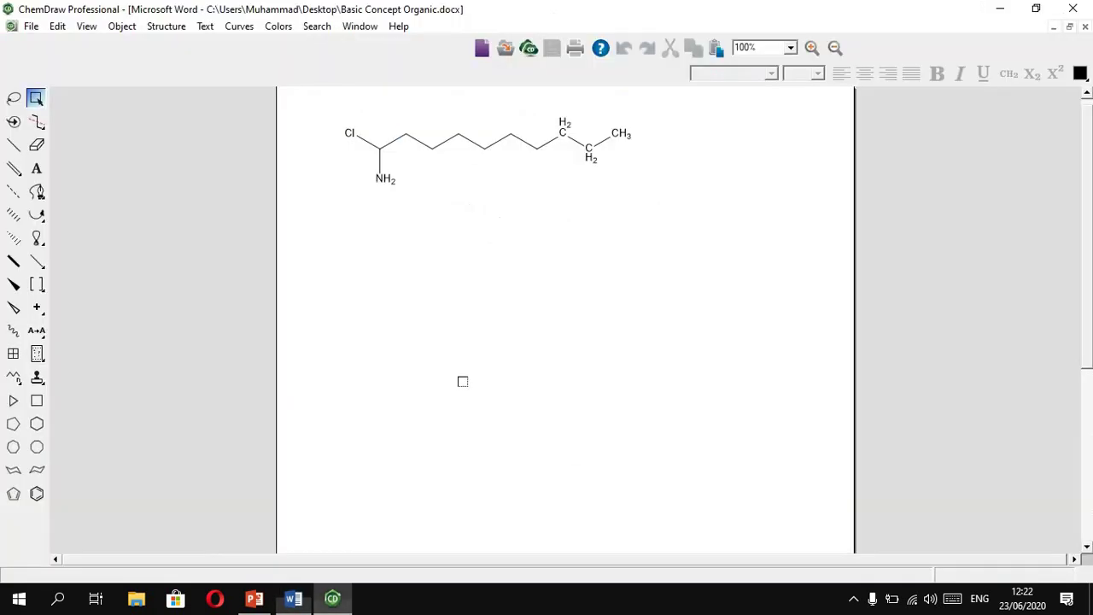
click(37, 145)
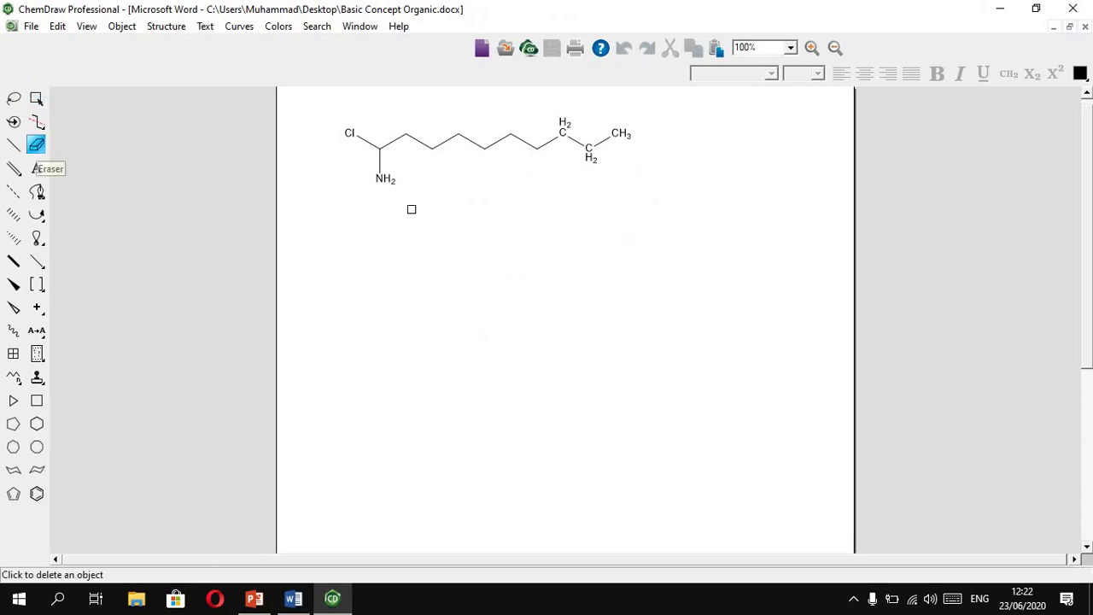
click(385, 180)
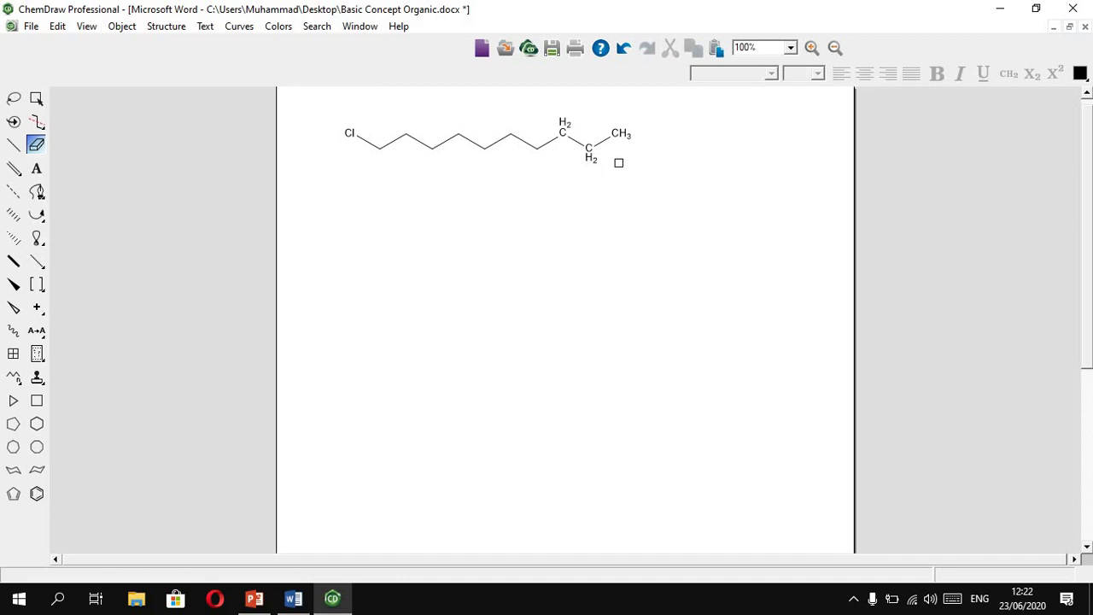
click(615, 132)
click(591, 148)
click(574, 147)
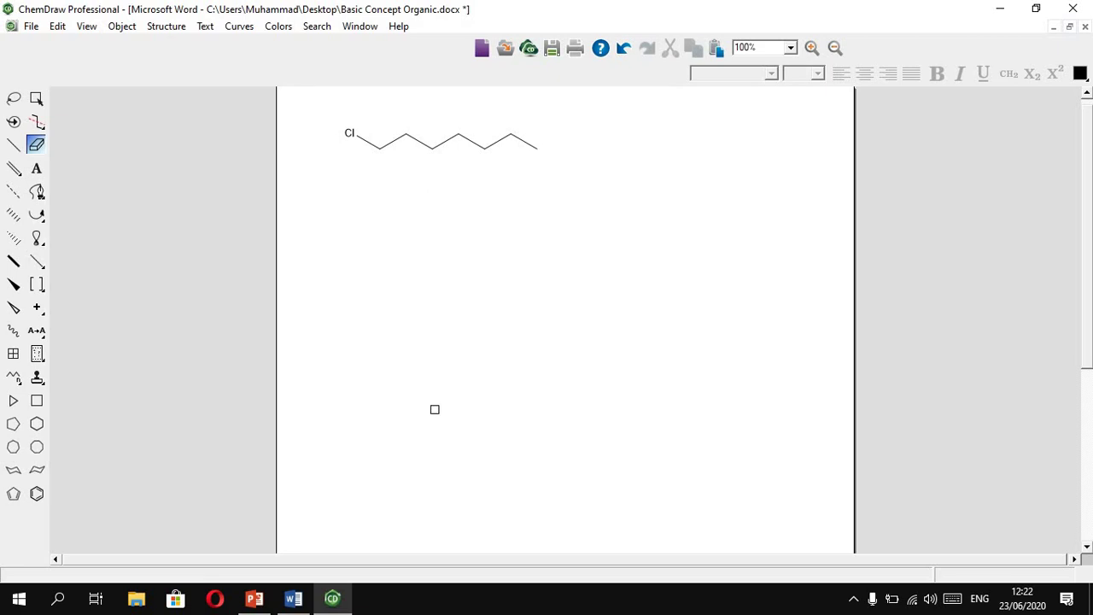
Step: Close ChemDraw, answering No at the prompt, to return to Word
mouse_move(293, 598)
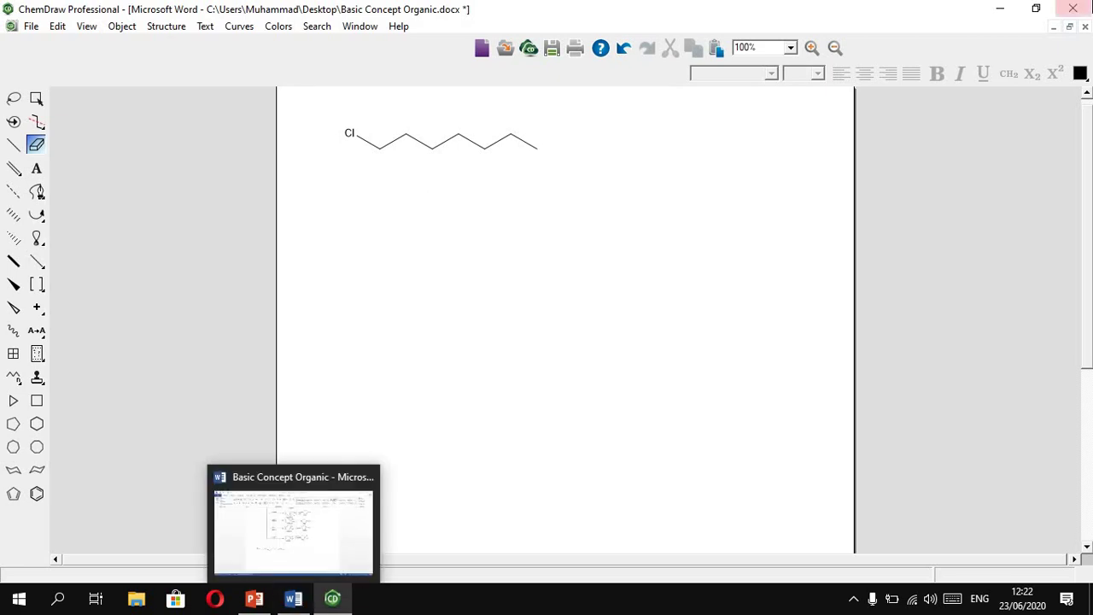
click(1073, 8)
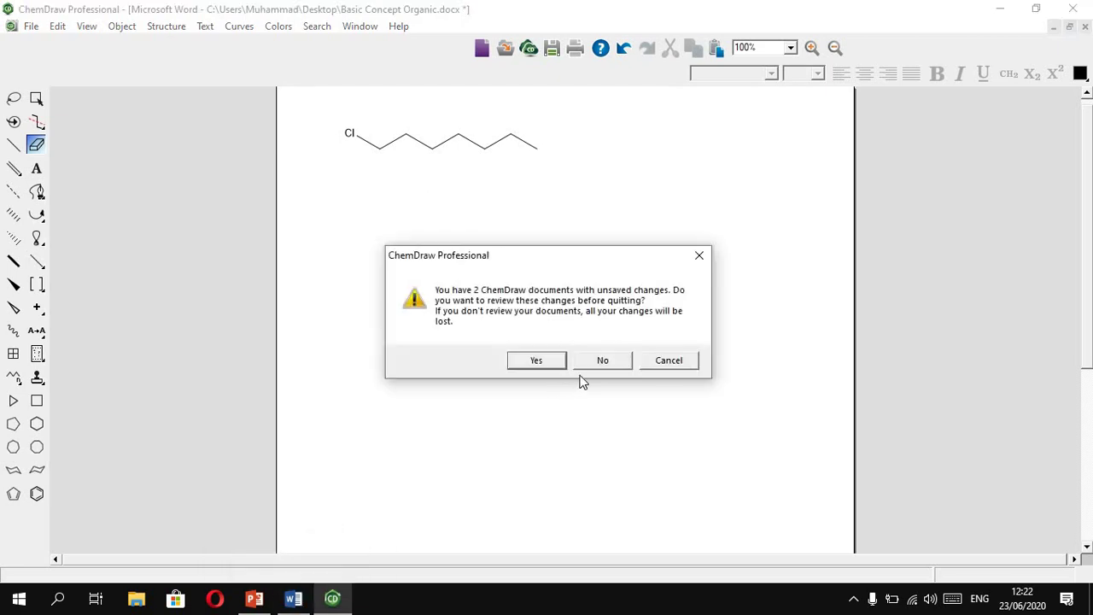
click(602, 360)
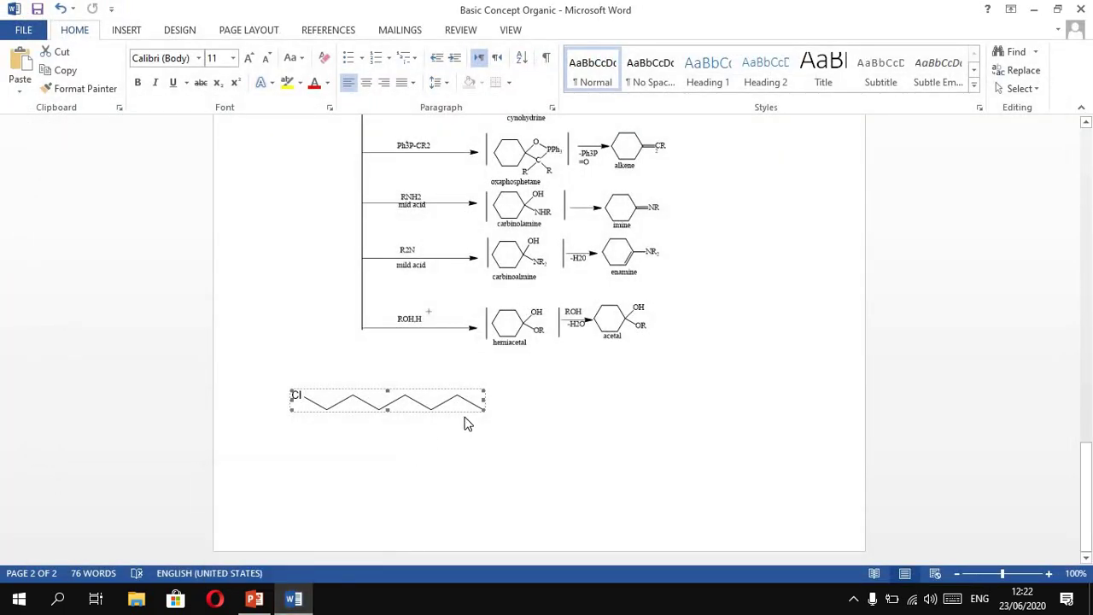
Step: Enlarge the chain image, undo back to the Cl, NH2 and CH3 chain, and switch to PowerPoint
drag(482, 413, 556, 436)
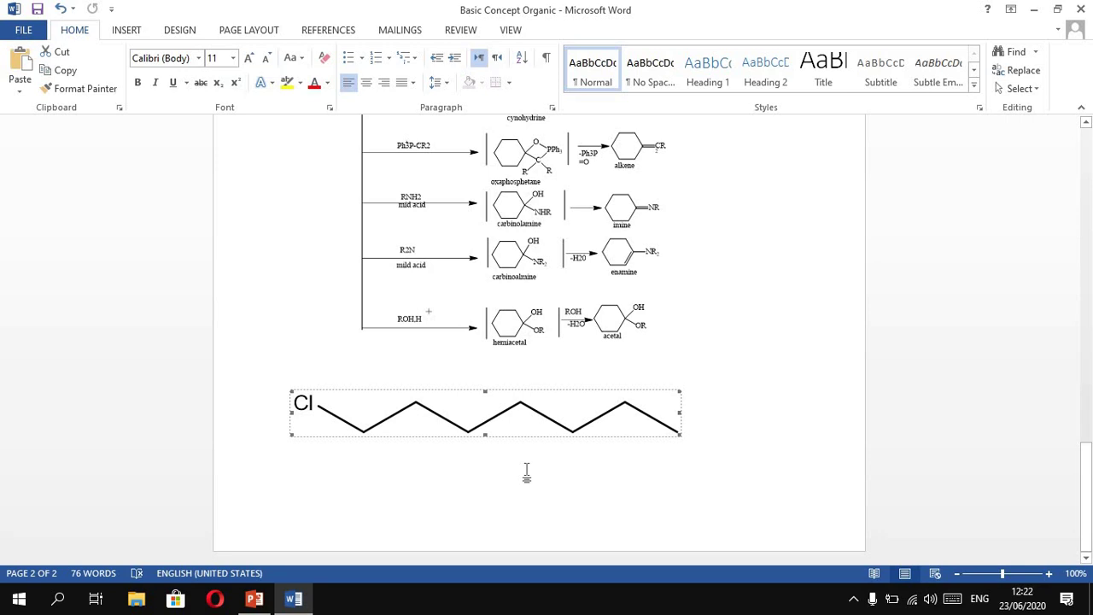
key(ctrl+z)
key(ctrl+z)
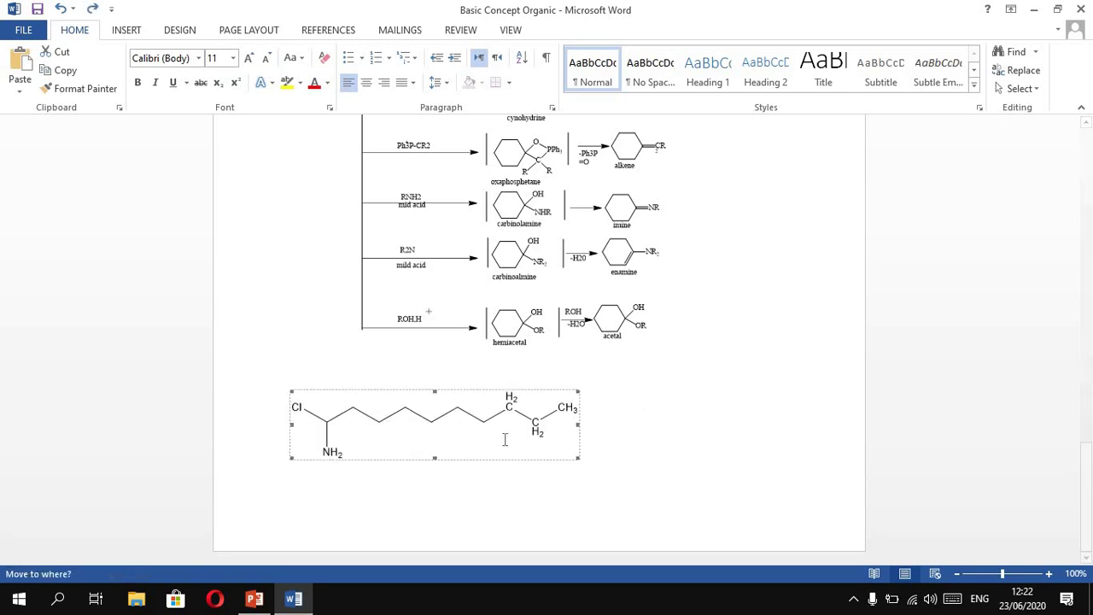
key(Left)
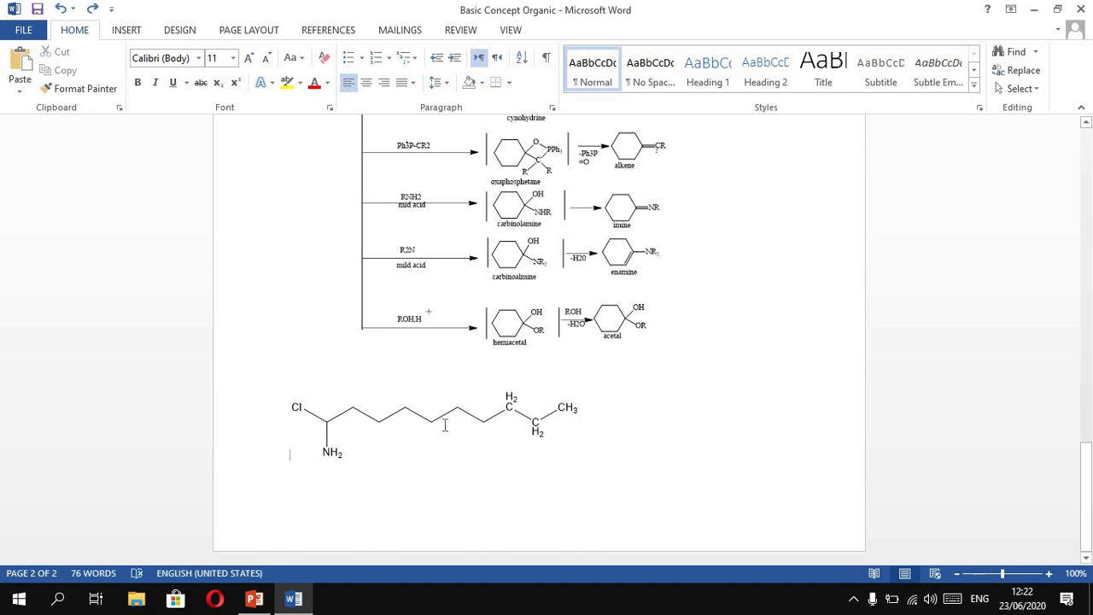
click(398, 415)
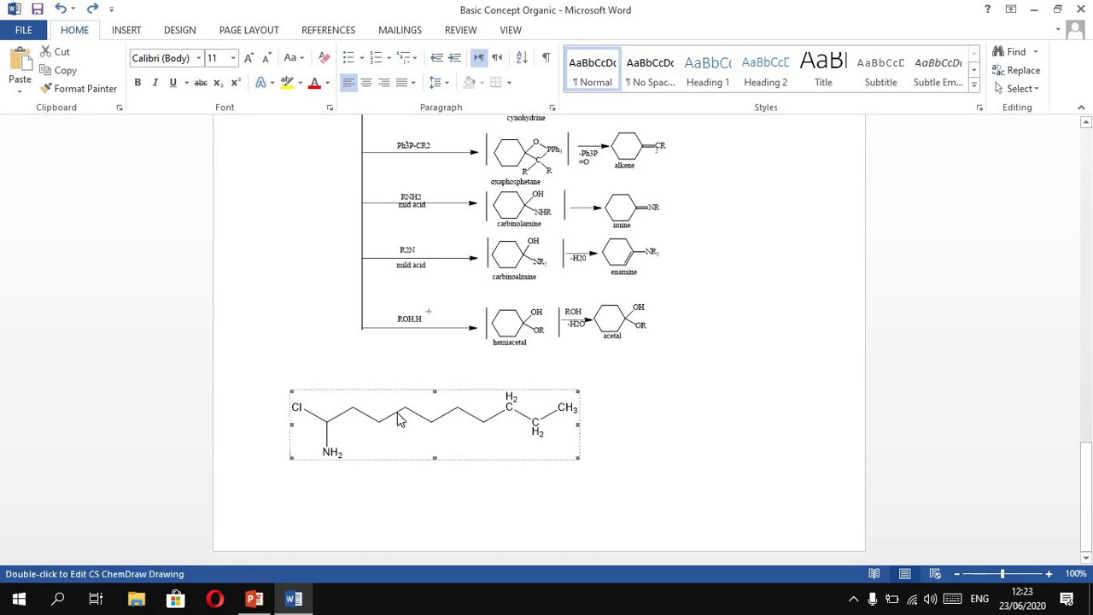
click(260, 600)
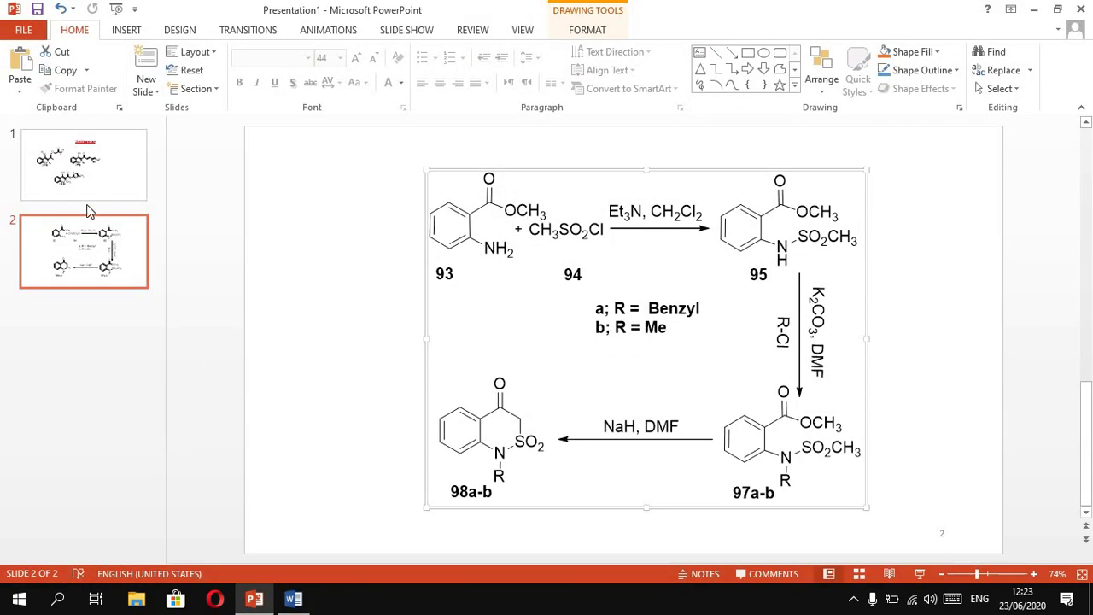
Step: Go to the Anticancer slide and nudge its structures picture slightly right and down
click(87, 176)
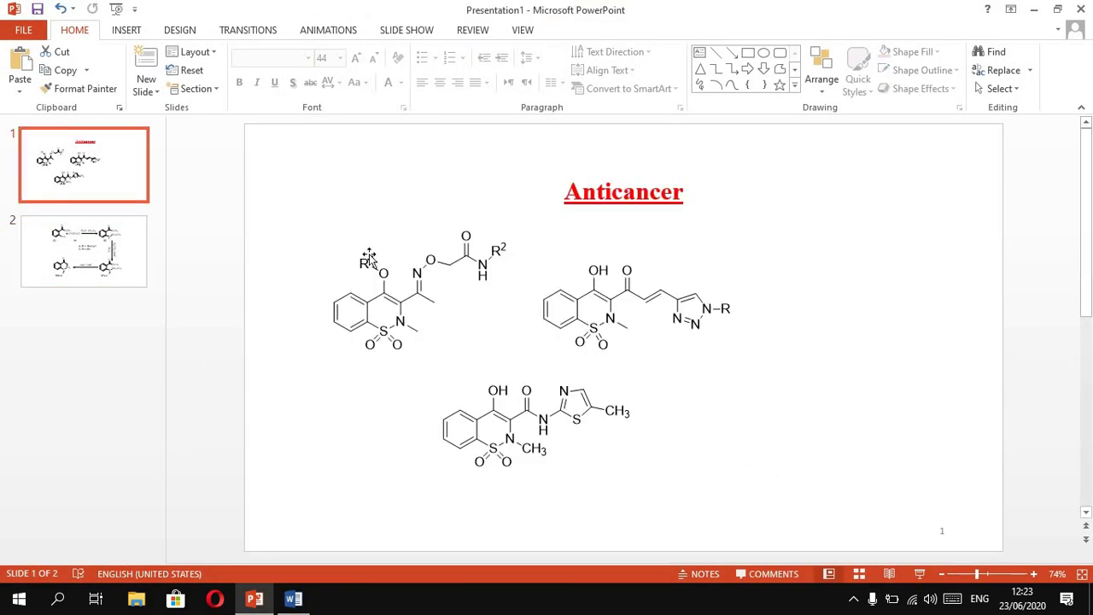
drag(422, 296, 513, 312)
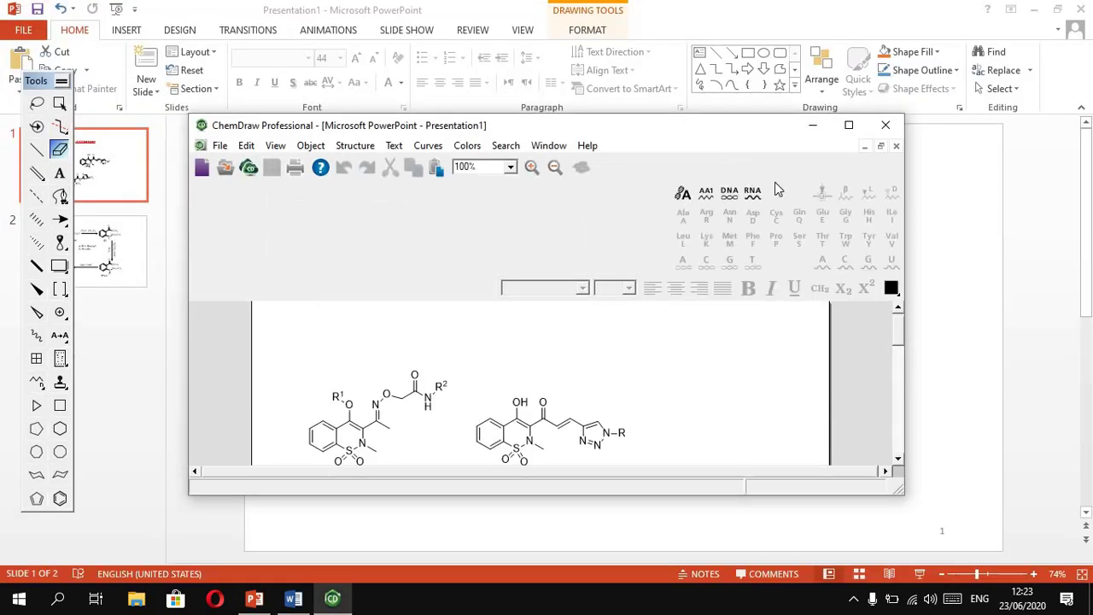
Step: Erase the top-left molecule's side chain, add two bonds at its ring vertex, and return to PowerPoint
click(848, 125)
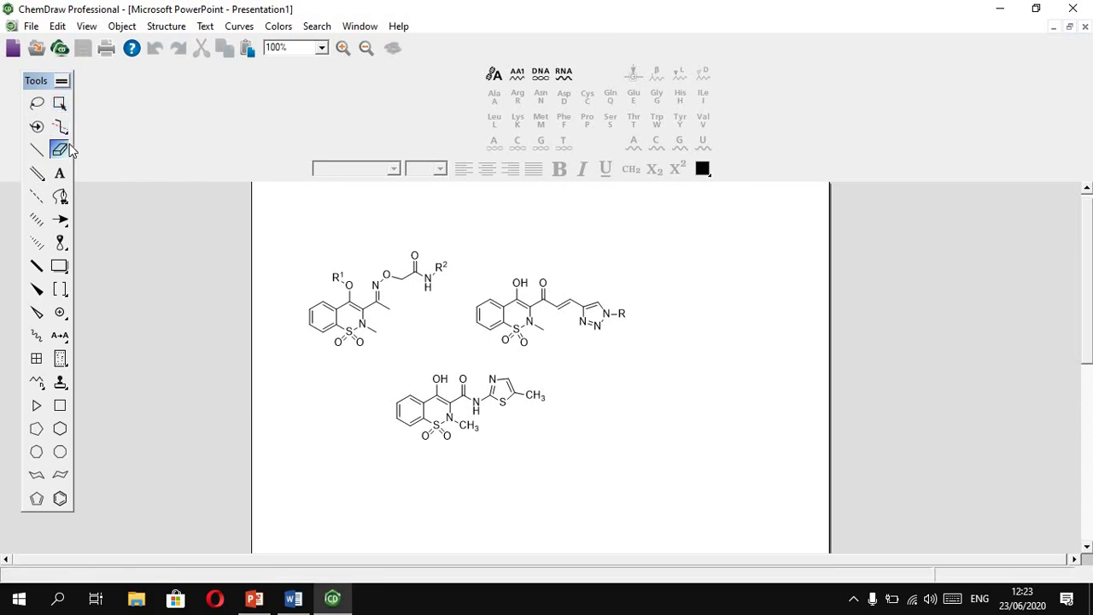
mouse_move(446, 261)
mouse_down()
mouse_move(387, 274)
mouse_move(415, 298)
mouse_up()
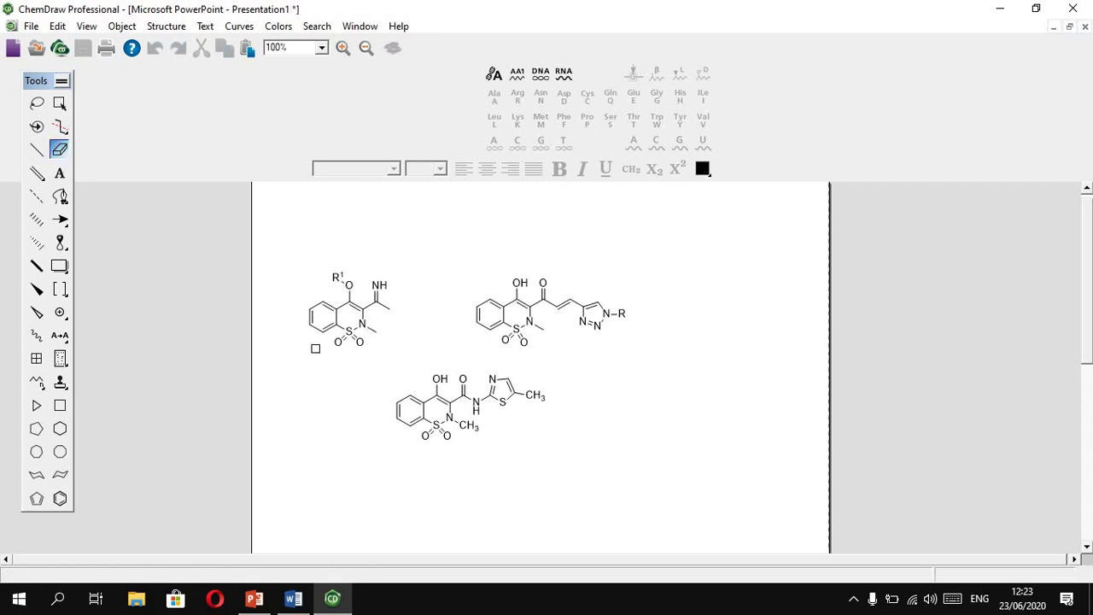
click(36, 151)
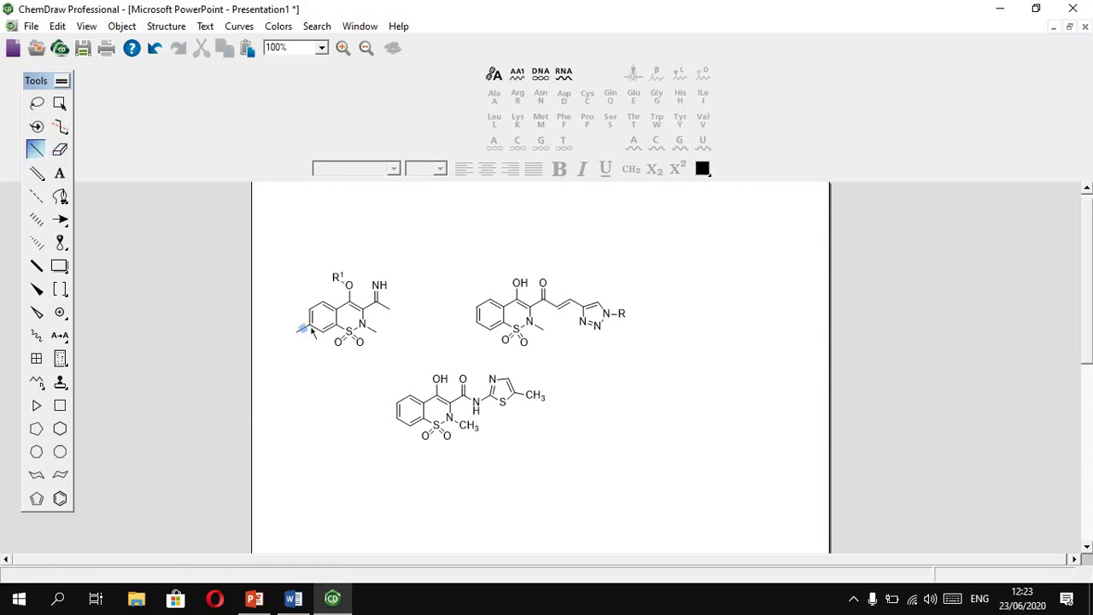
click(311, 326)
click(310, 327)
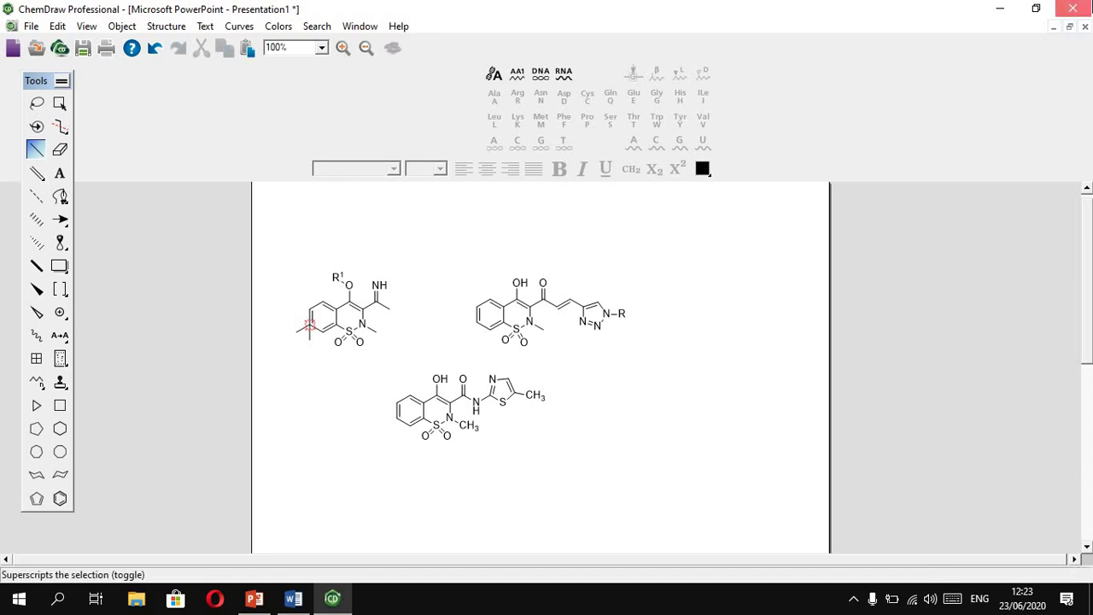
click(270, 603)
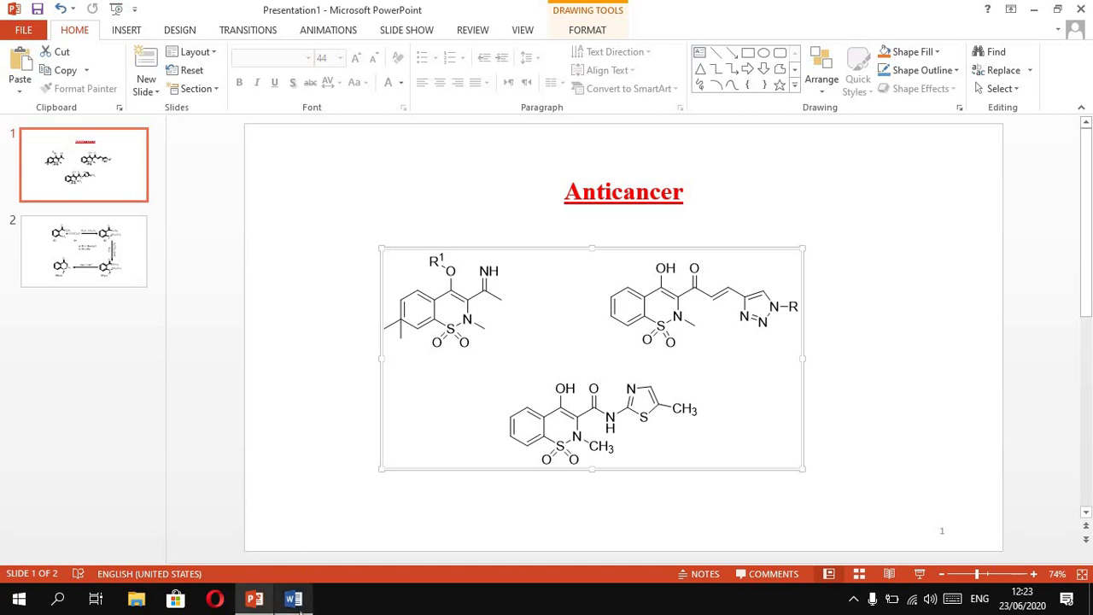
mouse_move(298, 608)
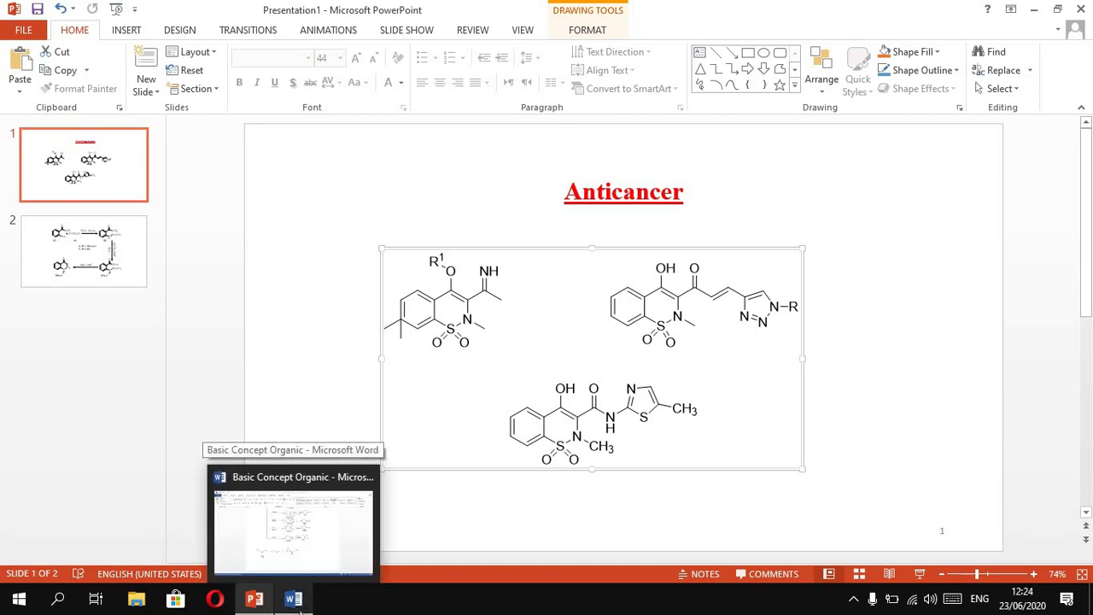